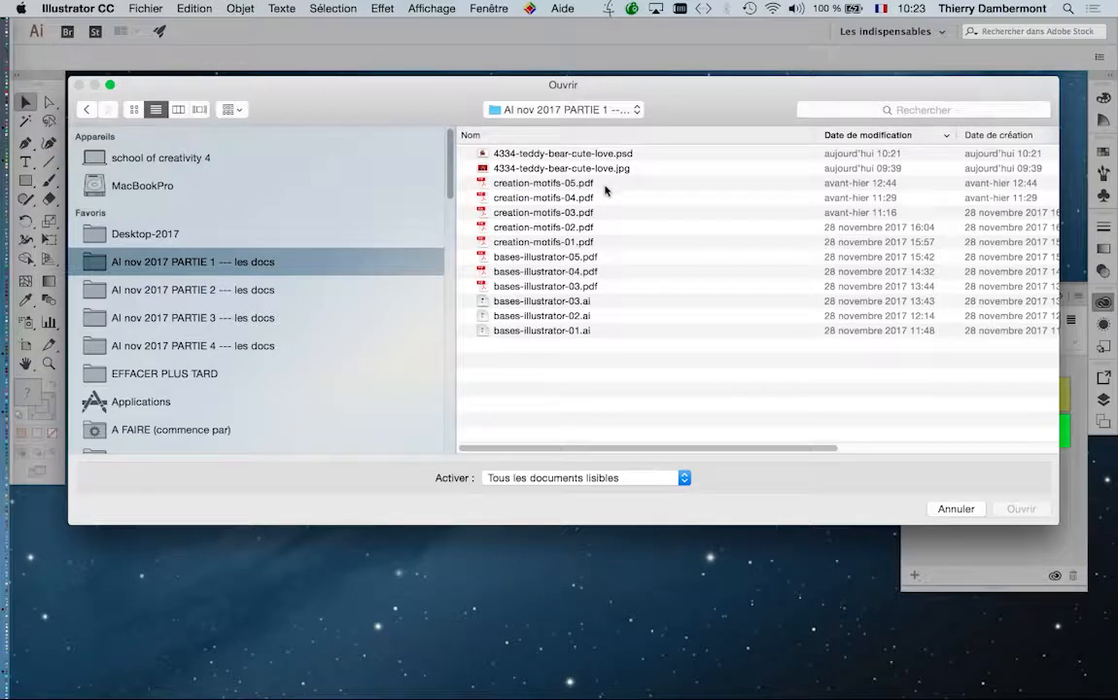
# Open creation-motifs-05.pdf and collapse the Libraries panel covering the document.
pyautogui.click(605, 185)
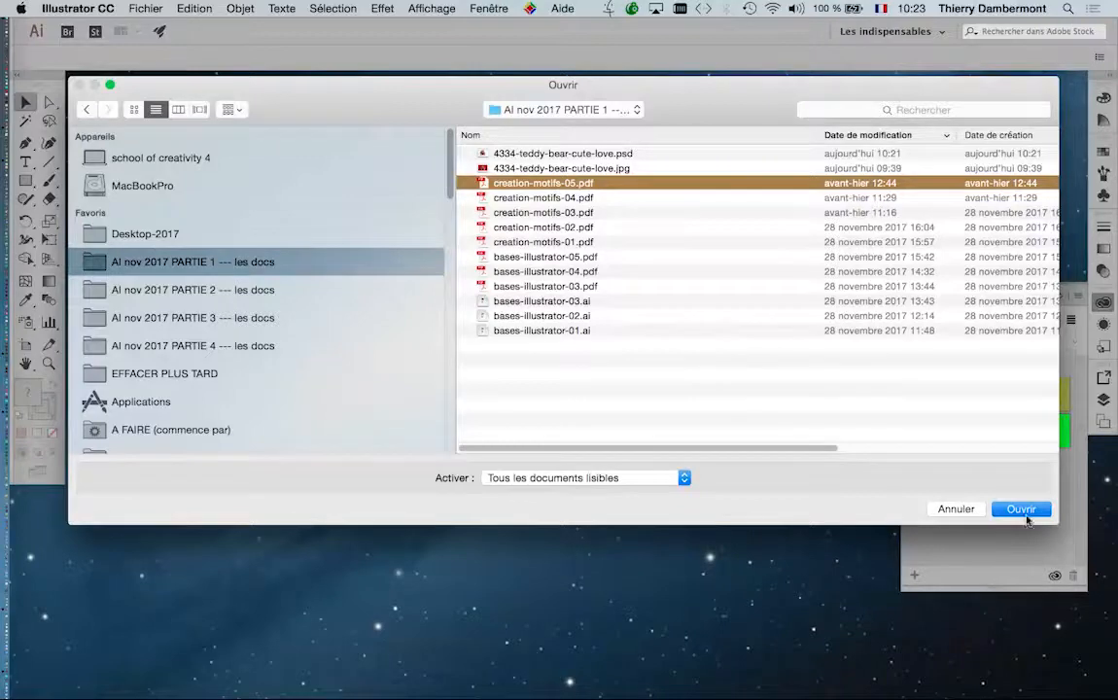
pyautogui.click(1026, 510)
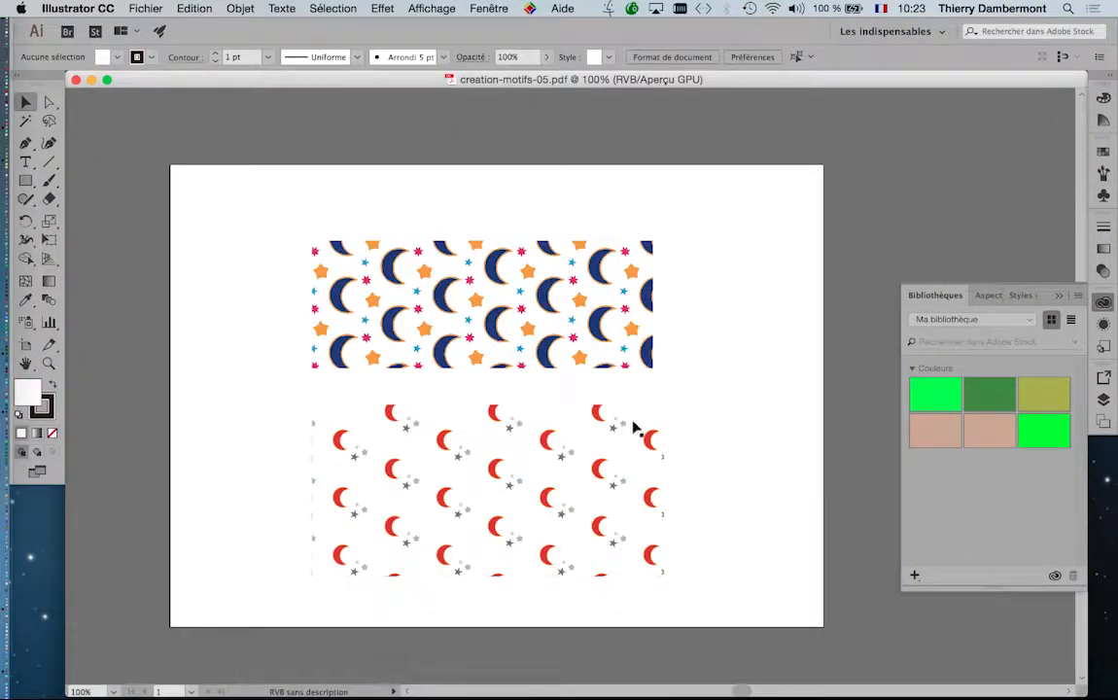
pyautogui.scroll(1, 516, 403)
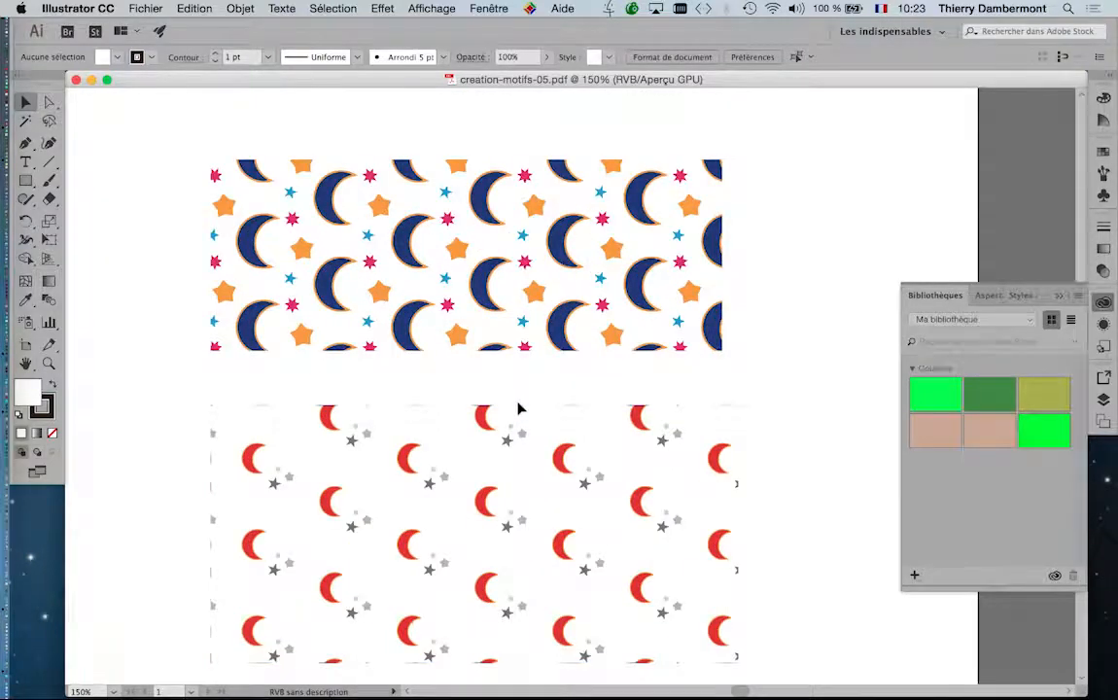
pyautogui.scroll(-1, 519, 404)
pyautogui.click(1058, 297)
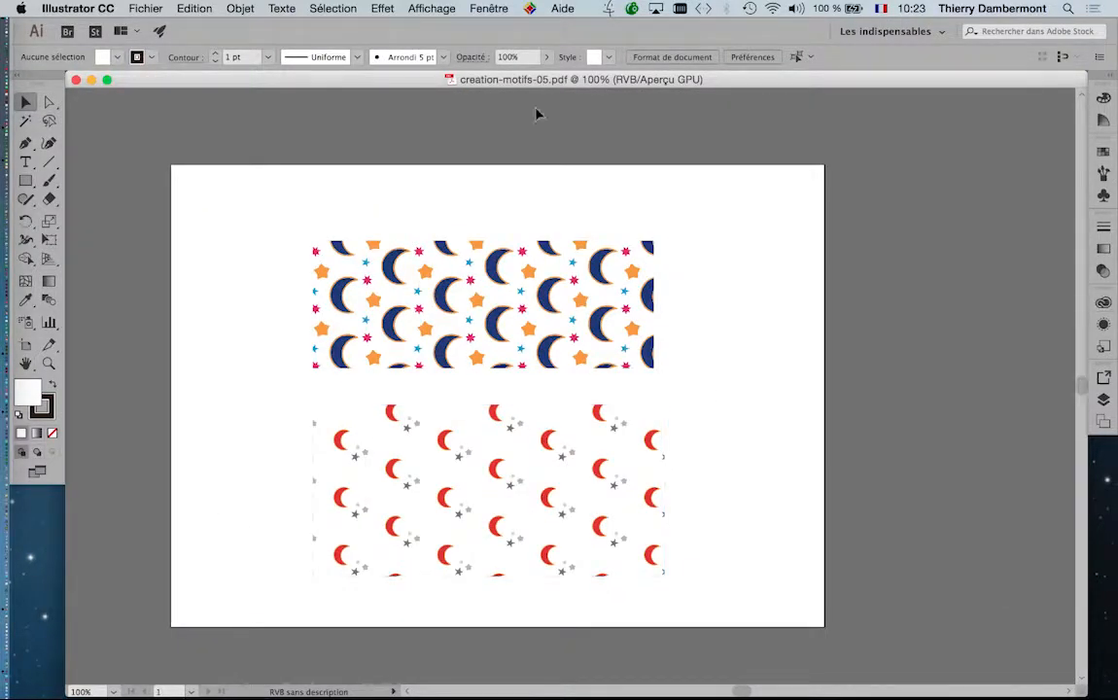
# Show the Swatches panel as a floating panel, collapse the Symbols panel and enlarge Swatches to show all its swatches.
pyautogui.click(470, 8)
pyautogui.click(754, 420)
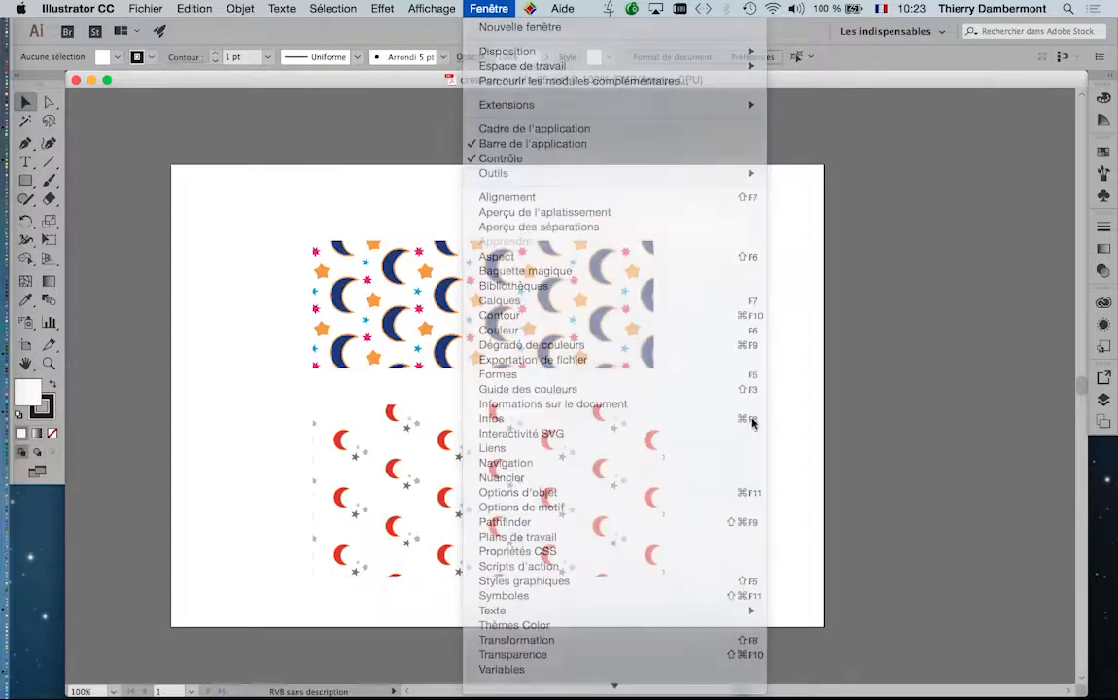
pyautogui.moveTo(919, 144); pyautogui.dragTo(744, 163)
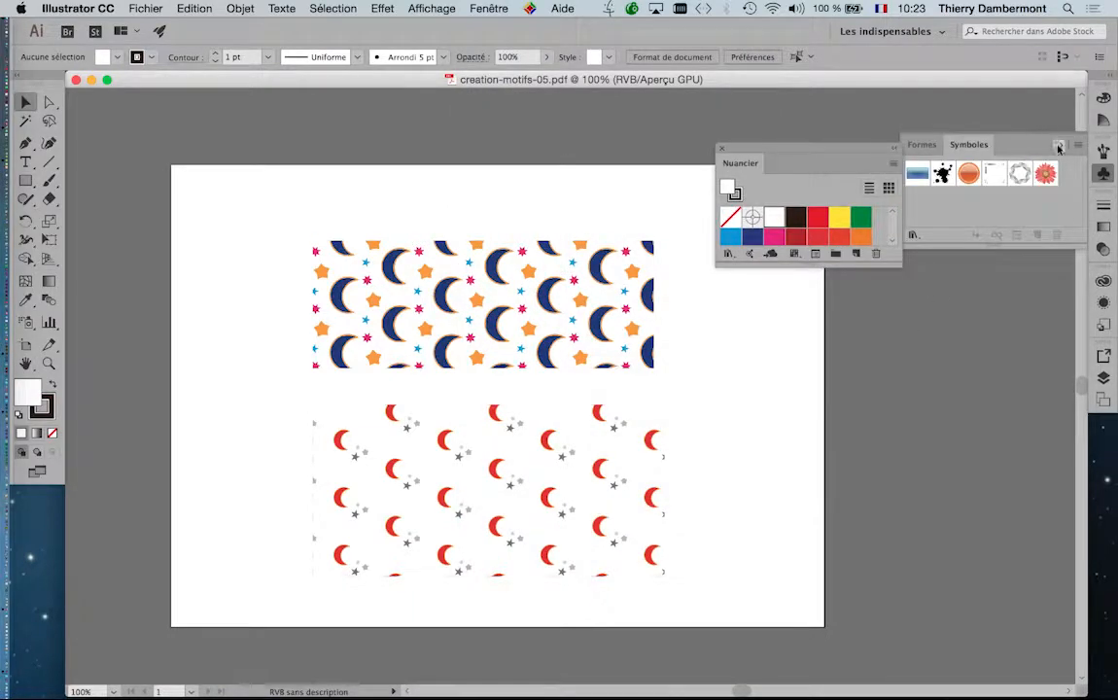
pyautogui.click(1060, 148)
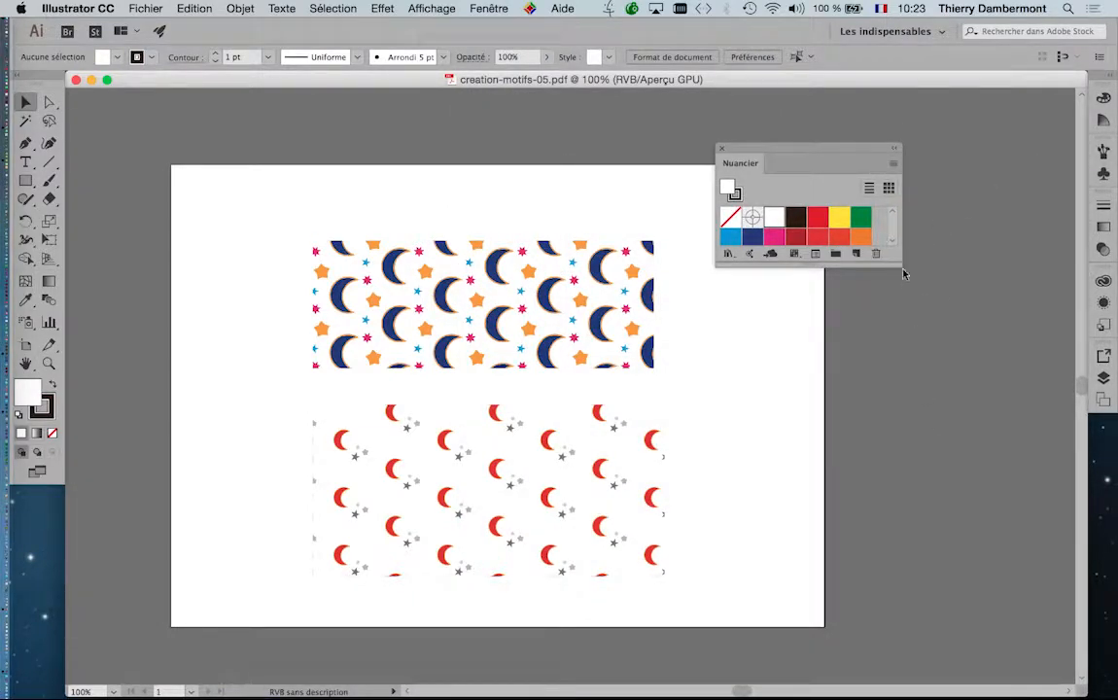
pyautogui.moveTo(897, 260); pyautogui.dragTo(942, 554)
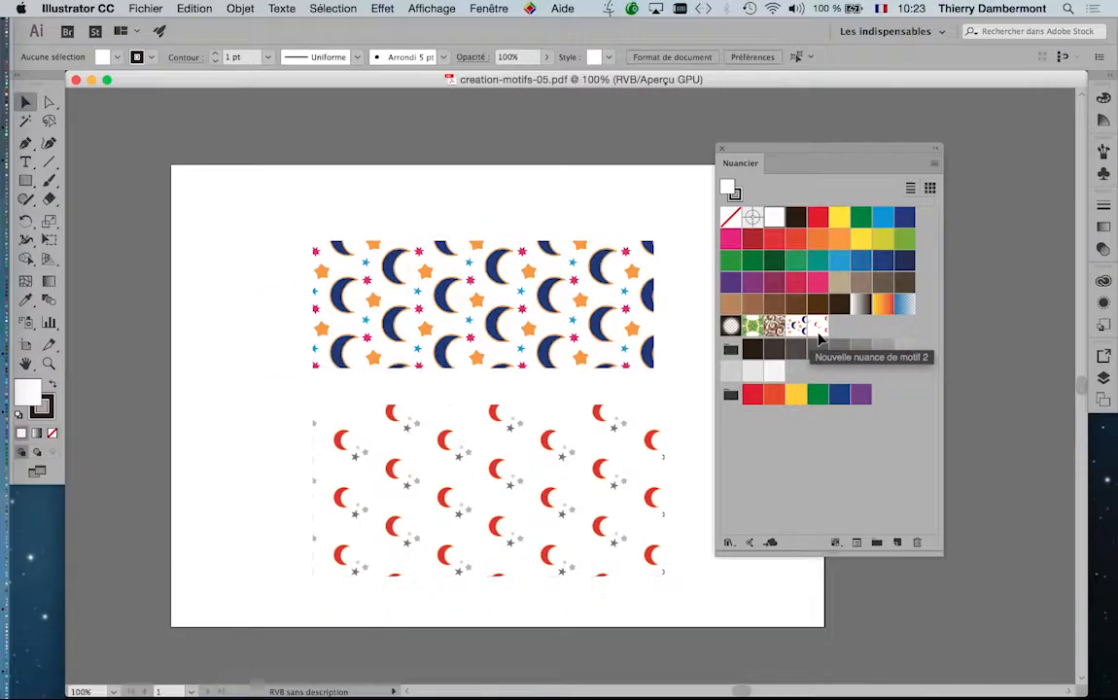
# Delete both pattern-filled rectangles, the blue moons and the red moons, from the artboard.
pyautogui.scroll(6, 561, 287)
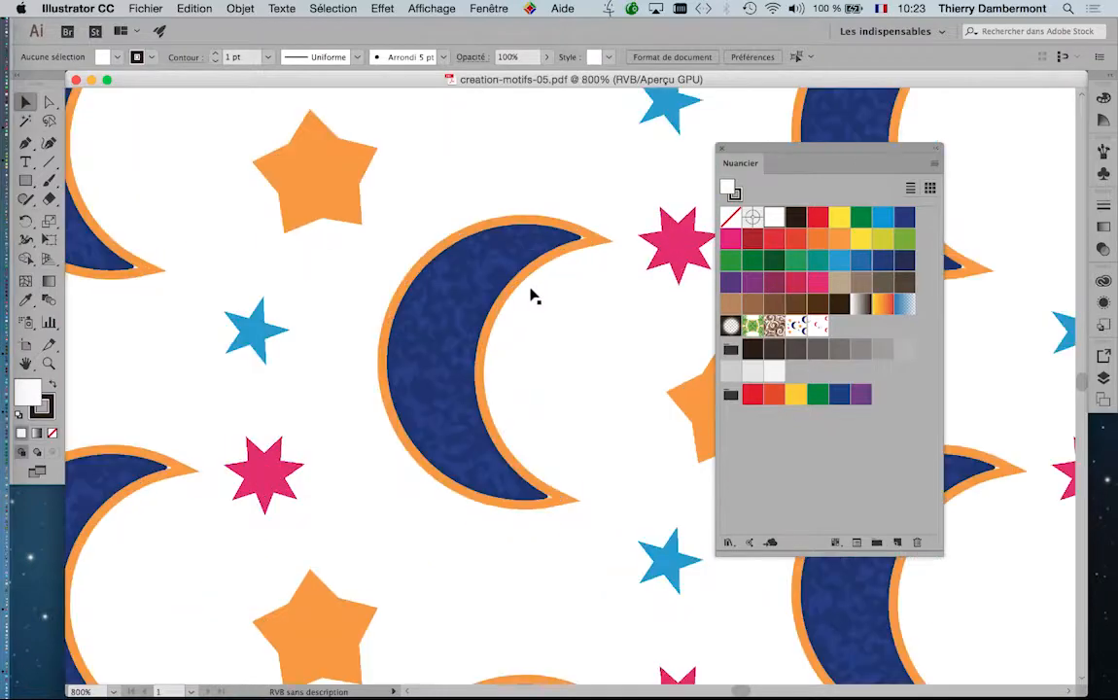
pyautogui.scroll(-1, 531, 289)
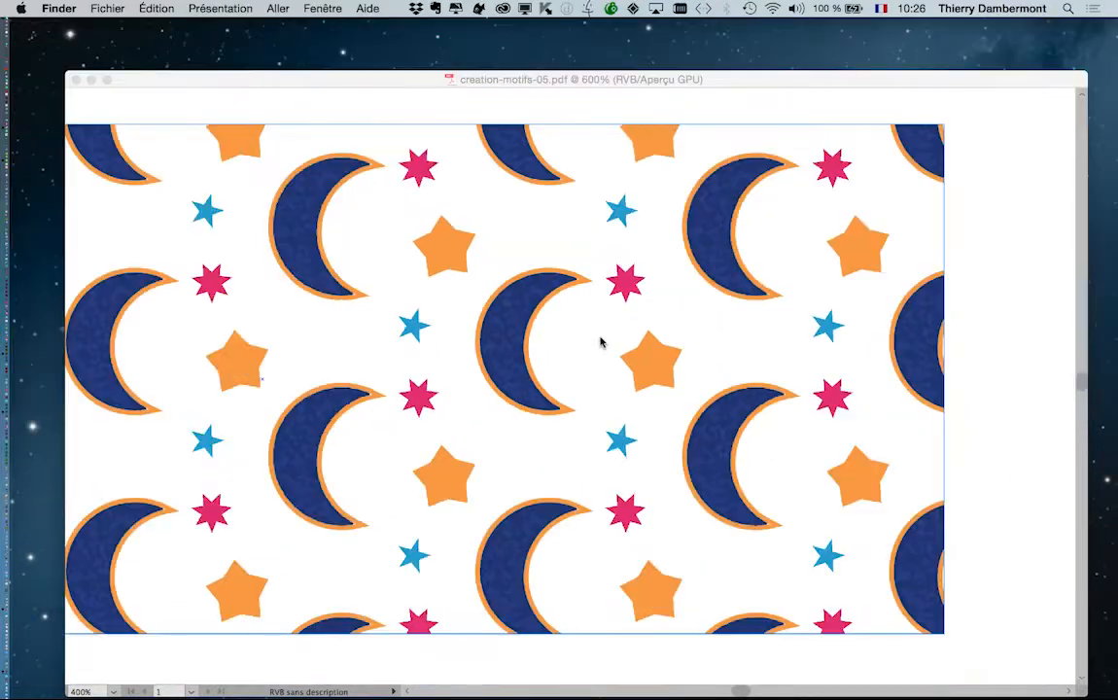
pyautogui.scroll(-5, 601, 342)
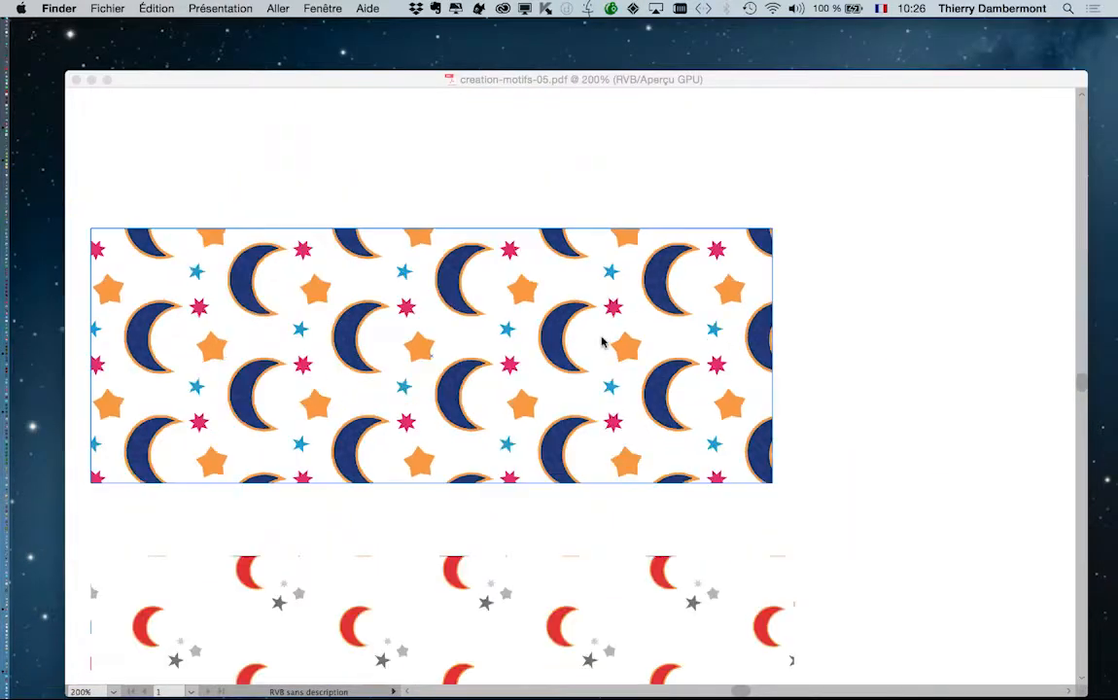
pyautogui.click(315, 324)
pyautogui.moveTo(332, 310); pyautogui.dragTo(294, 219)
pyautogui.moveTo(140, 213); pyautogui.dragTo(368, 552)
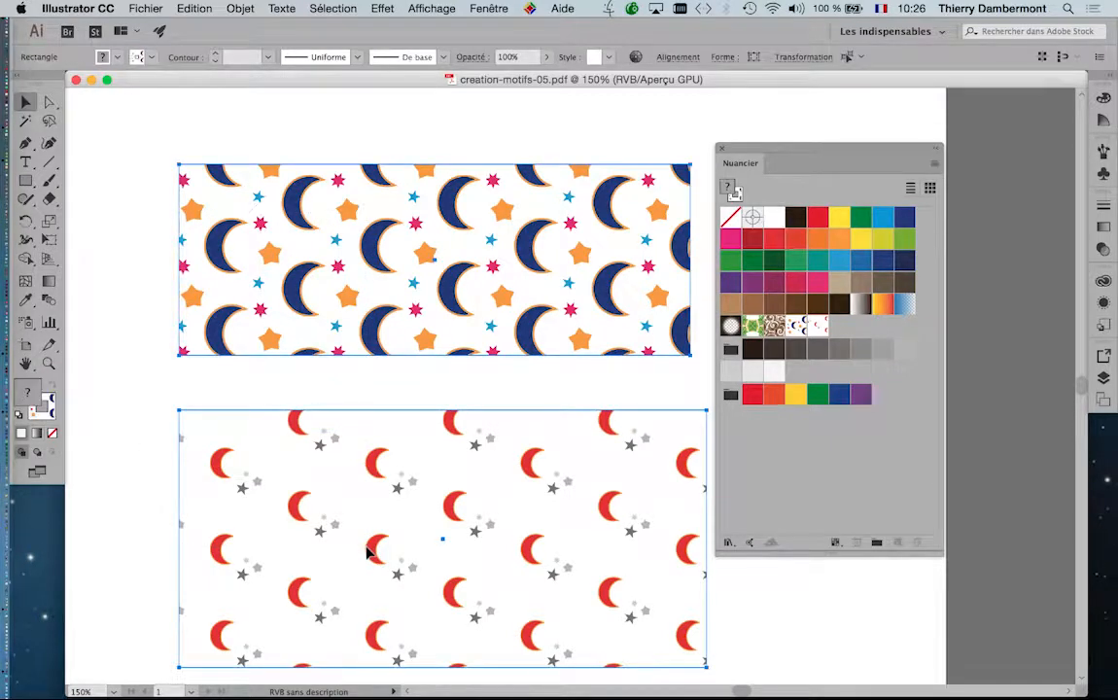
pyautogui.press('Delete')
pyautogui.press('super+1')
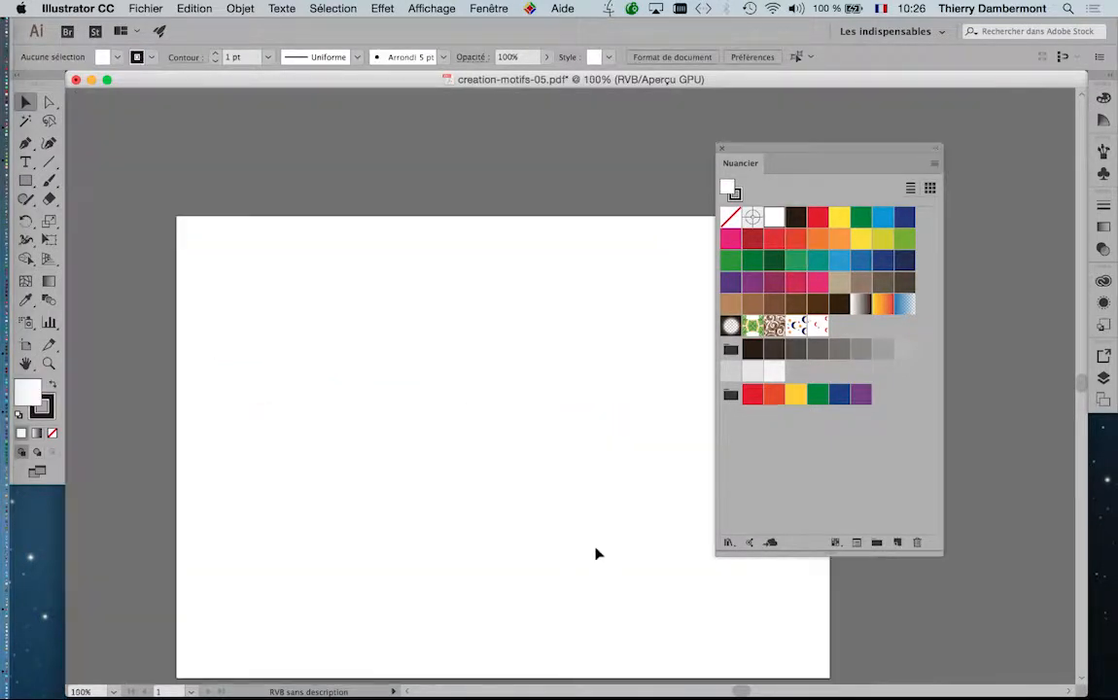
# Open the blue moon and stars pattern swatch for editing and move the Pattern Options and Swatches panels off the tile.
pyautogui.moveTo(348, 343); pyautogui.dragTo(328, 304)
pyautogui.moveTo(747, 148); pyautogui.dragTo(795, 126)
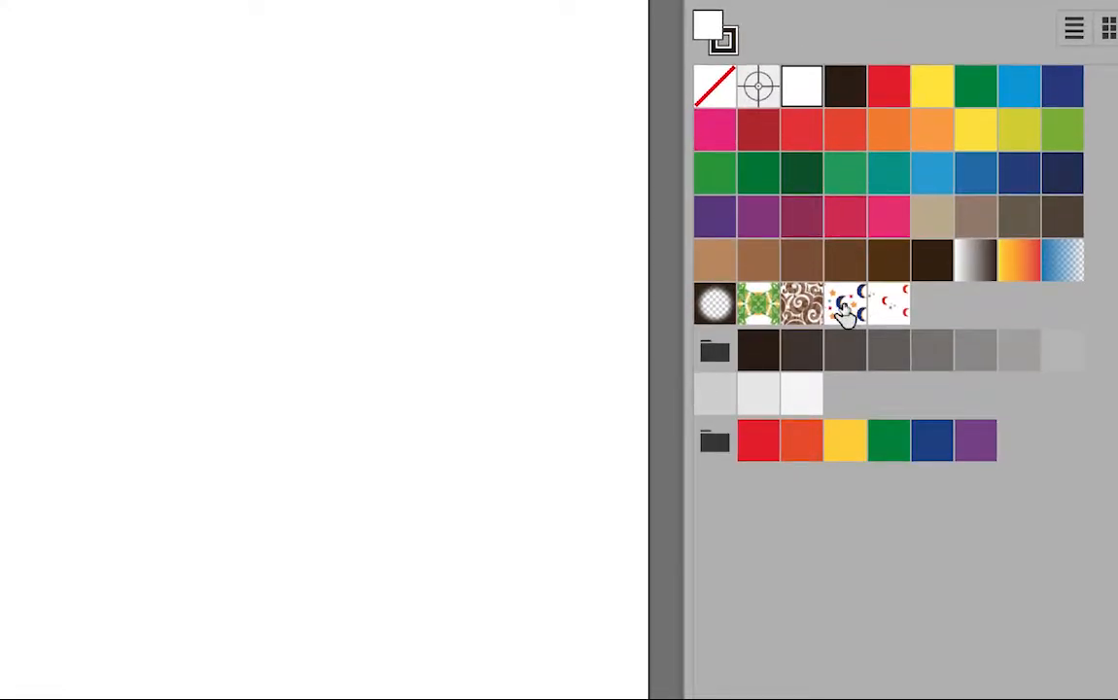
pyautogui.click(846, 309)
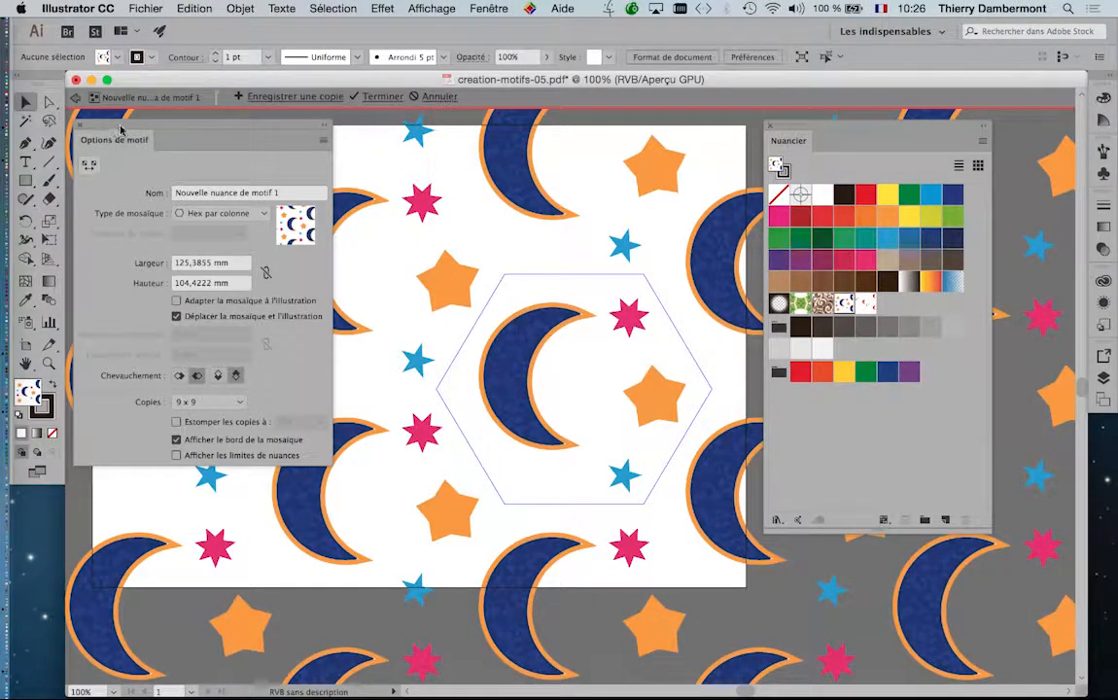
pyautogui.moveTo(119, 130); pyautogui.dragTo(127, 389)
pyautogui.moveTo(810, 134); pyautogui.dragTo(907, 141)
# Examine the blue moon's textured fill and orange outline inside the hexagonal pattern tile.
pyautogui.press('super+minus')
pyautogui.press('super+minus')
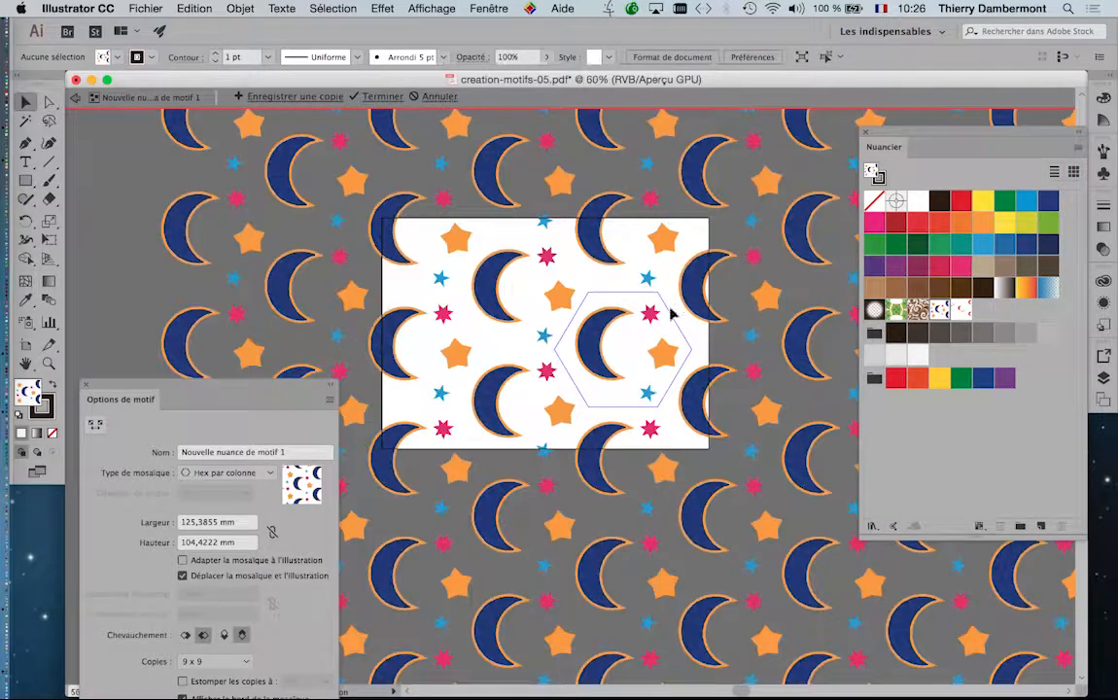
pyautogui.moveTo(606, 312); pyautogui.dragTo(489, 237)
pyautogui.press('super+plus')
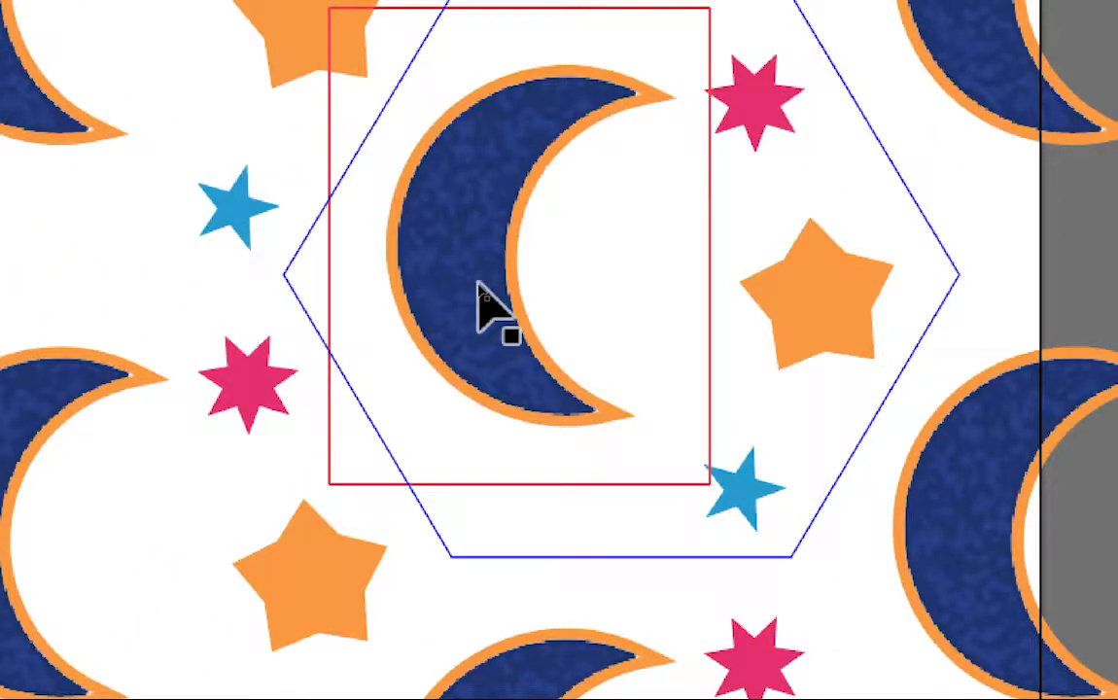
pyautogui.scroll(4, 479, 284)
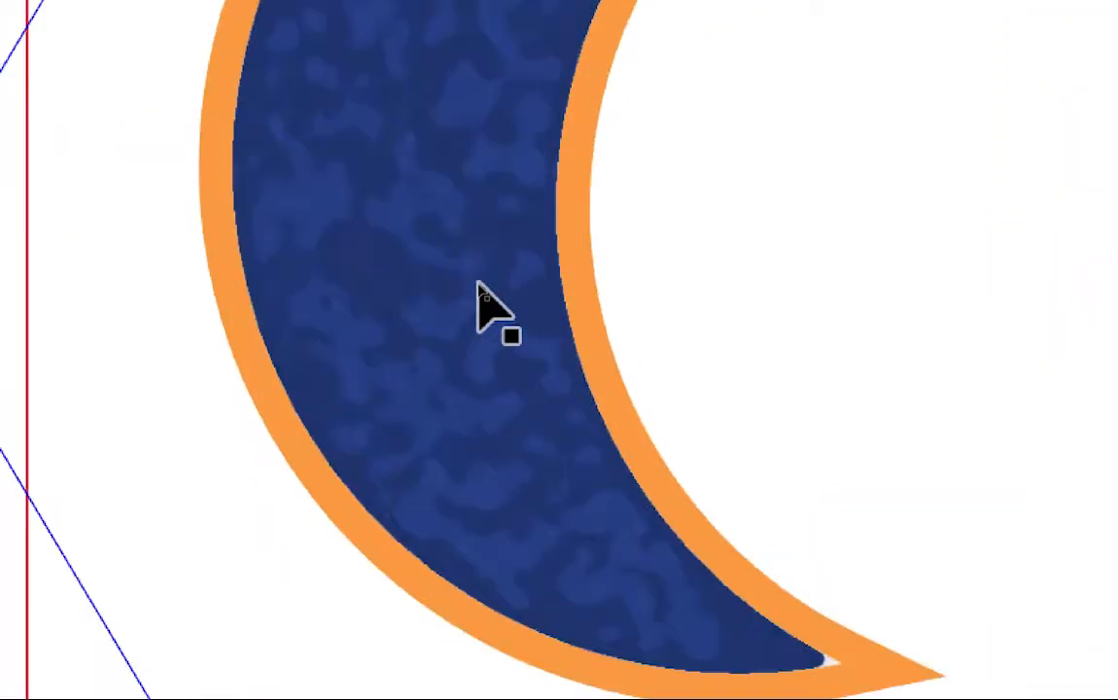
pyautogui.scroll(-2, 479, 286)
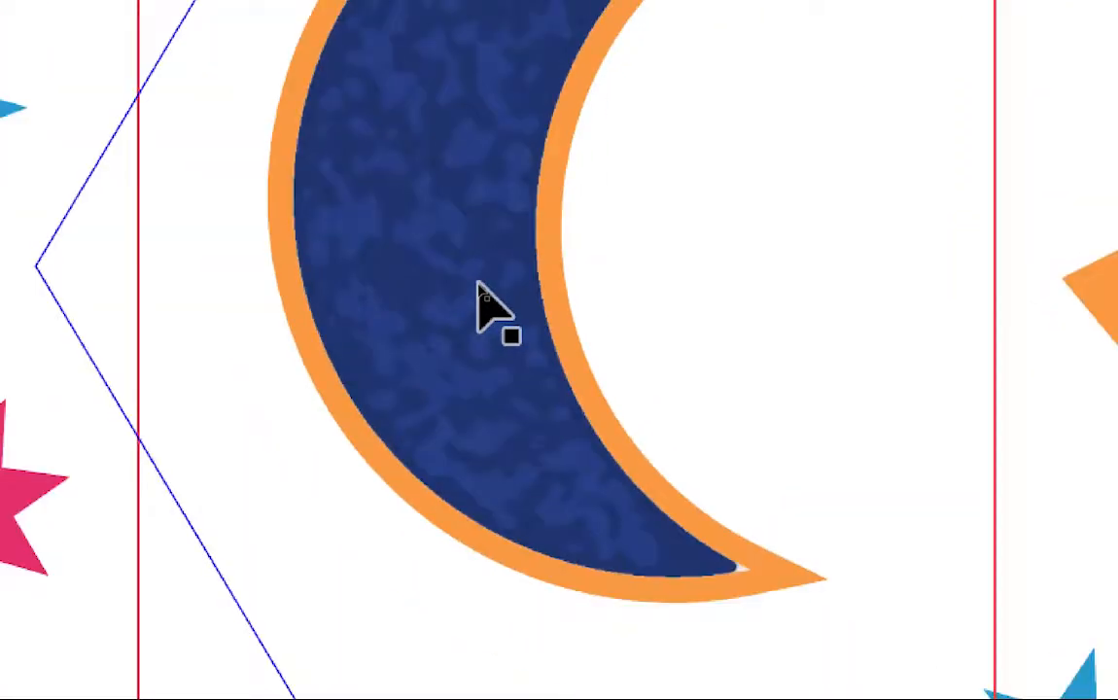
pyautogui.scroll(2, 477, 284)
pyautogui.scroll(-2, 477, 285)
pyautogui.scroll(-3, 478, 285)
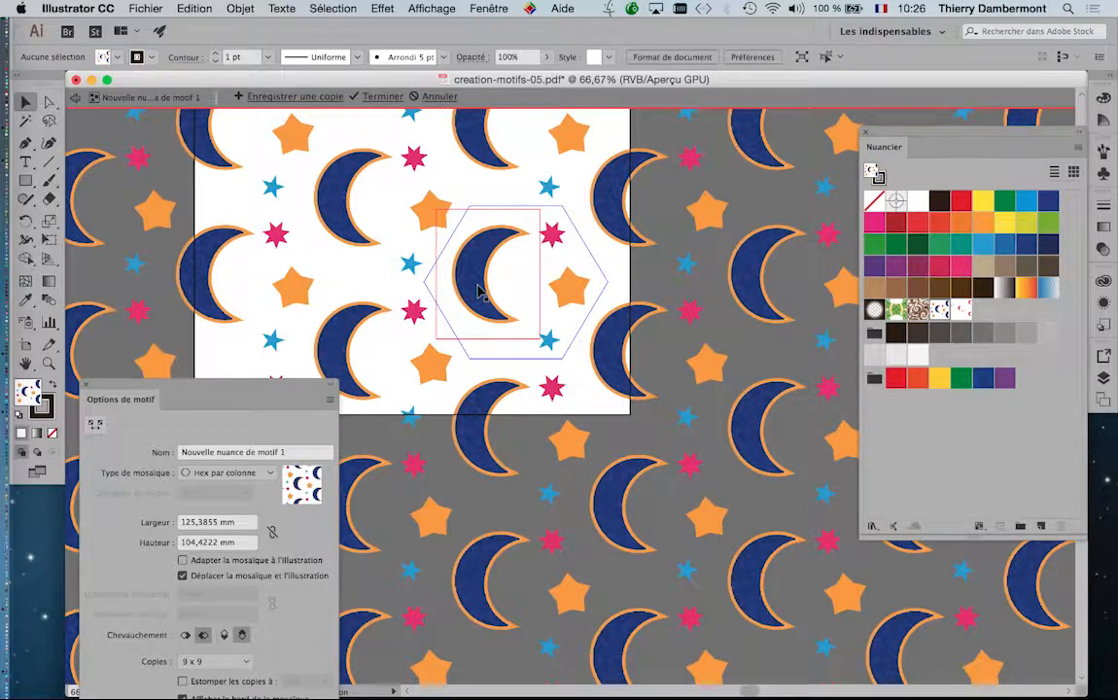
pyautogui.scroll(5, 478, 289)
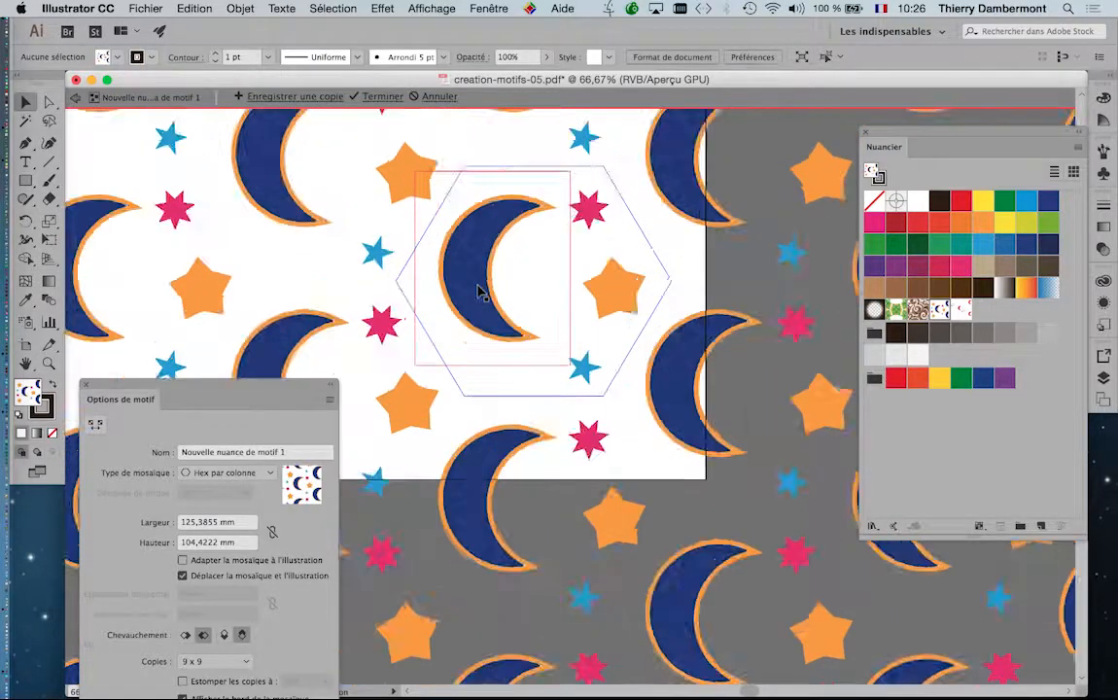
pyautogui.scroll(-5, 541, 399)
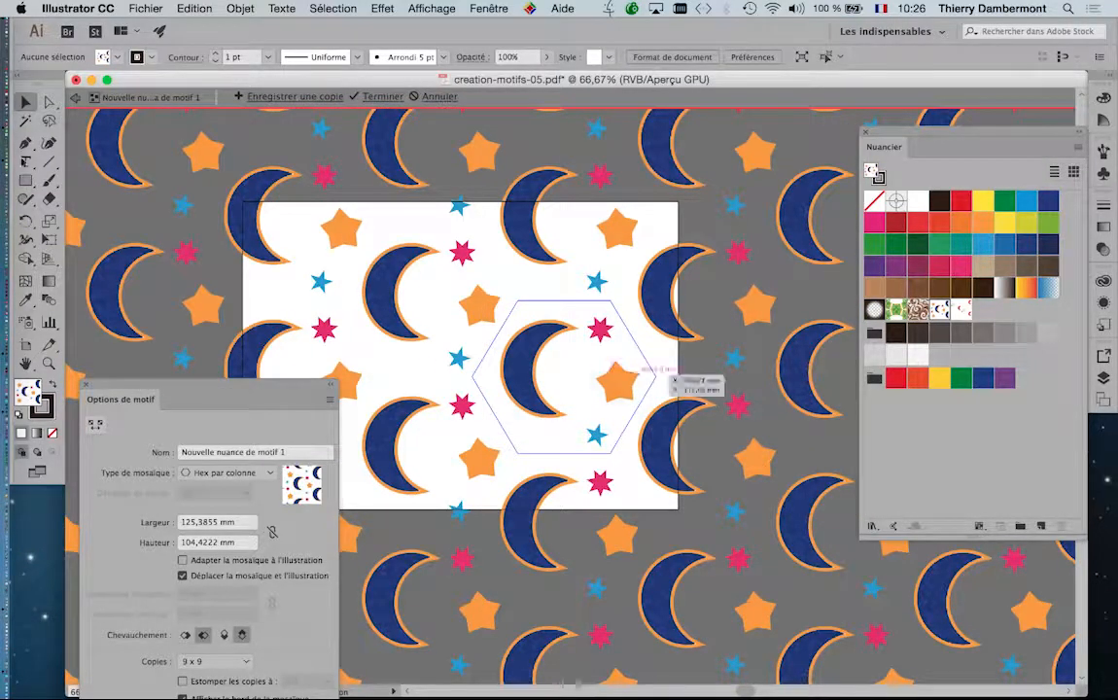
# Place 4334-teddy-bear-cute-love.psd as a linked image over the moon in the hexagonal tile, about 110 × 73 mm.
pyautogui.click(146, 8)
pyautogui.click(187, 240)
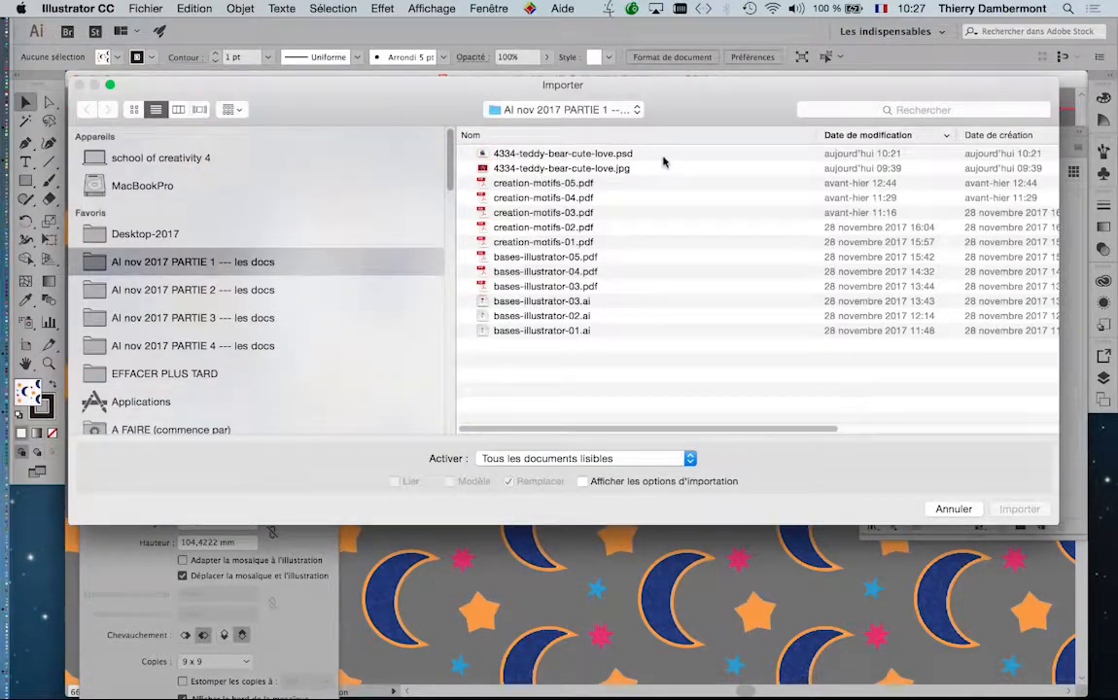
pyautogui.click(661, 159)
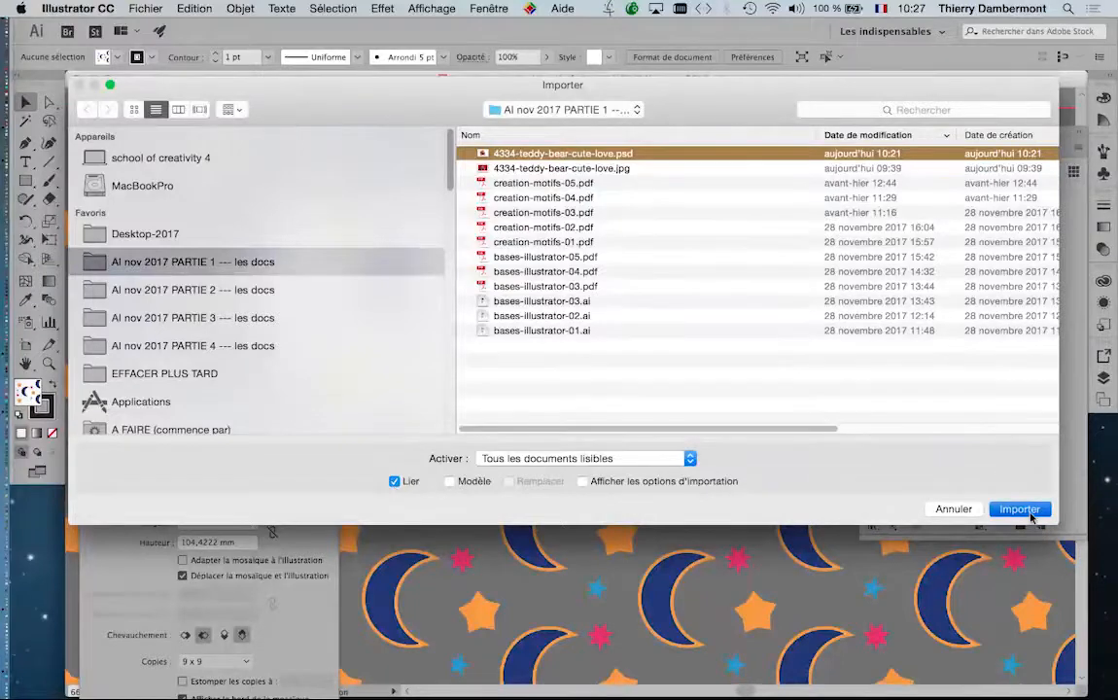
pyautogui.click(1031, 514)
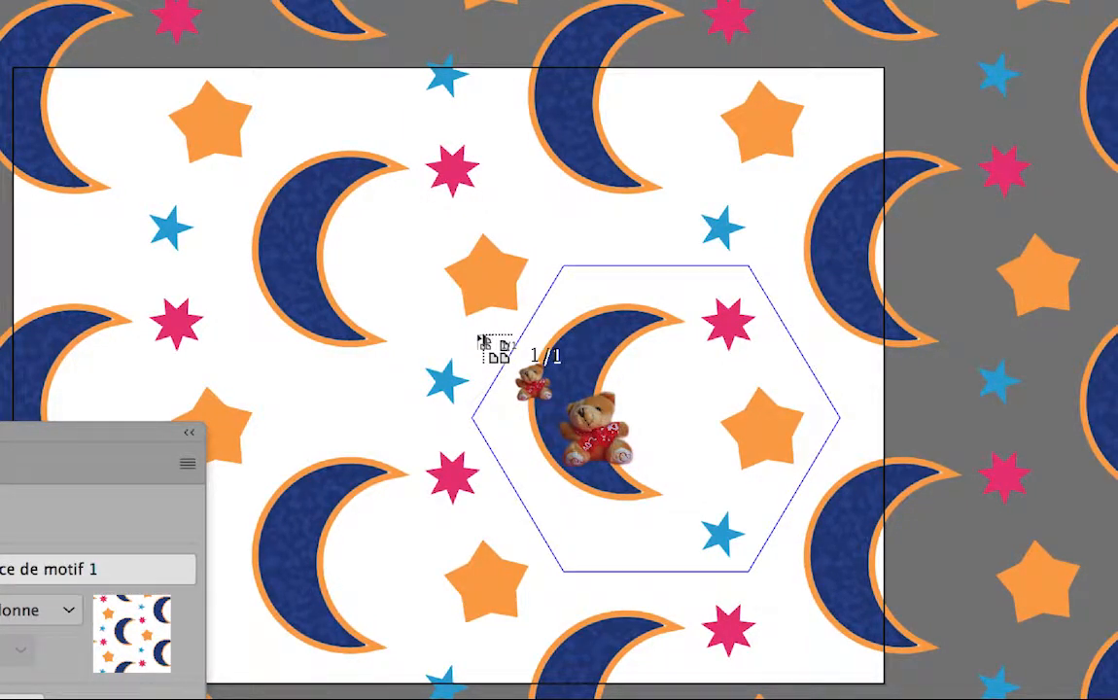
pyautogui.moveTo(481, 335); pyautogui.dragTo(804, 572)
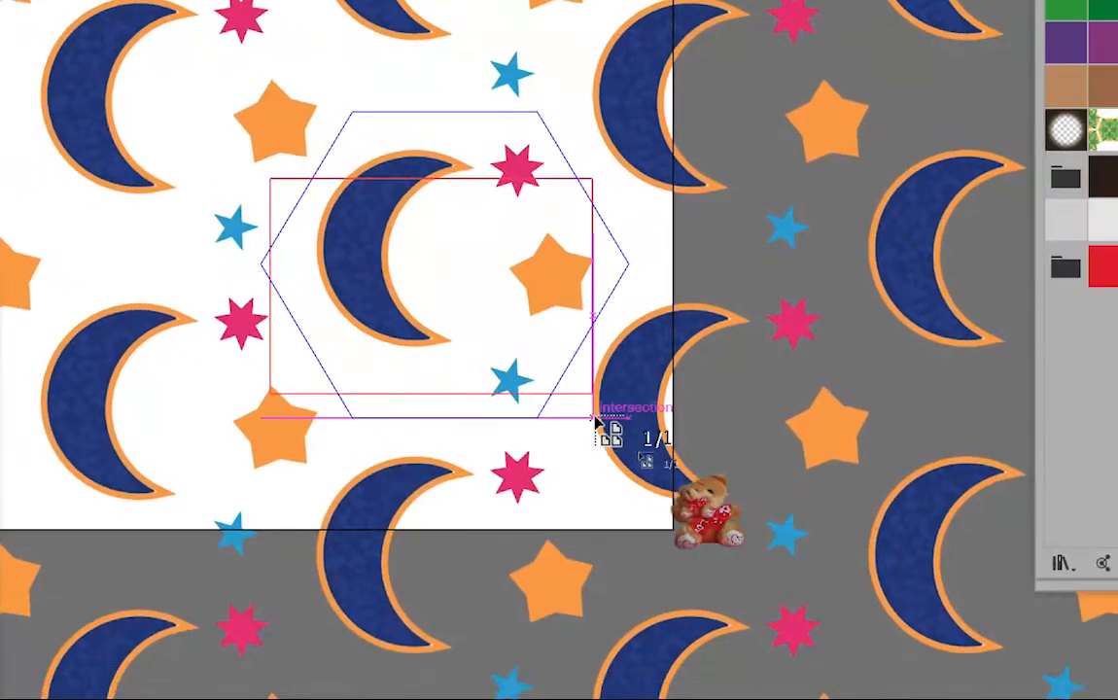
pyautogui.moveTo(595, 420); pyautogui.dragTo(594, 423)
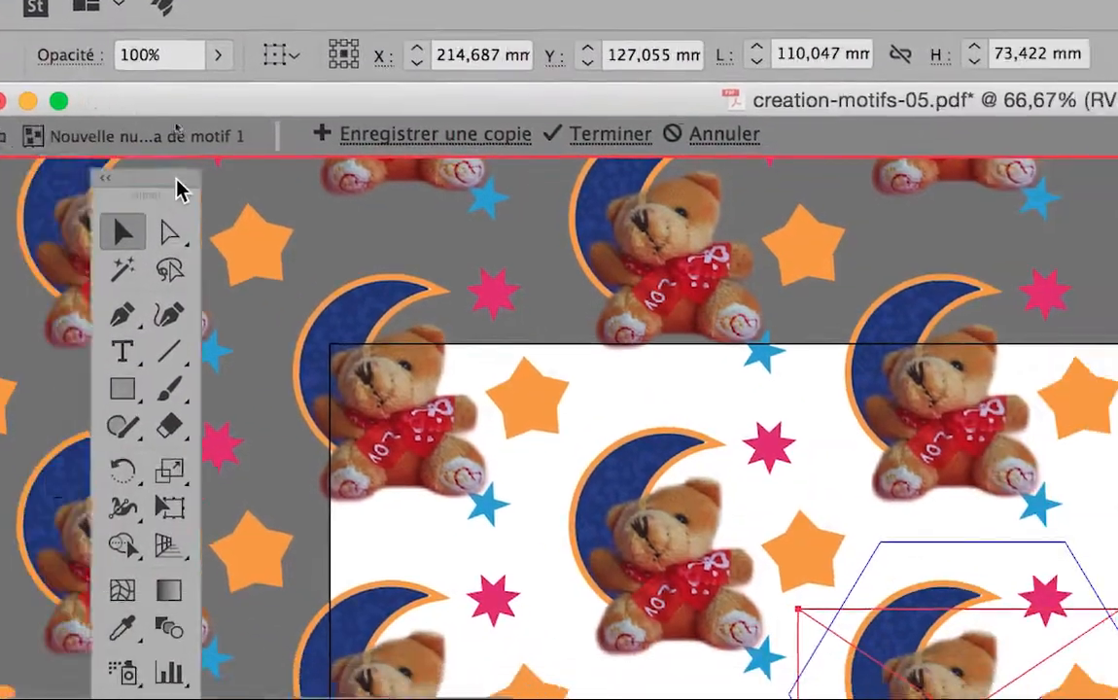
# Scale the placed teddy bear down proportionally to about 77 × 52 mm with the Free Transform tool, keeping it beside the moon.
pyautogui.moveTo(177, 180); pyautogui.dragTo(585, 291)
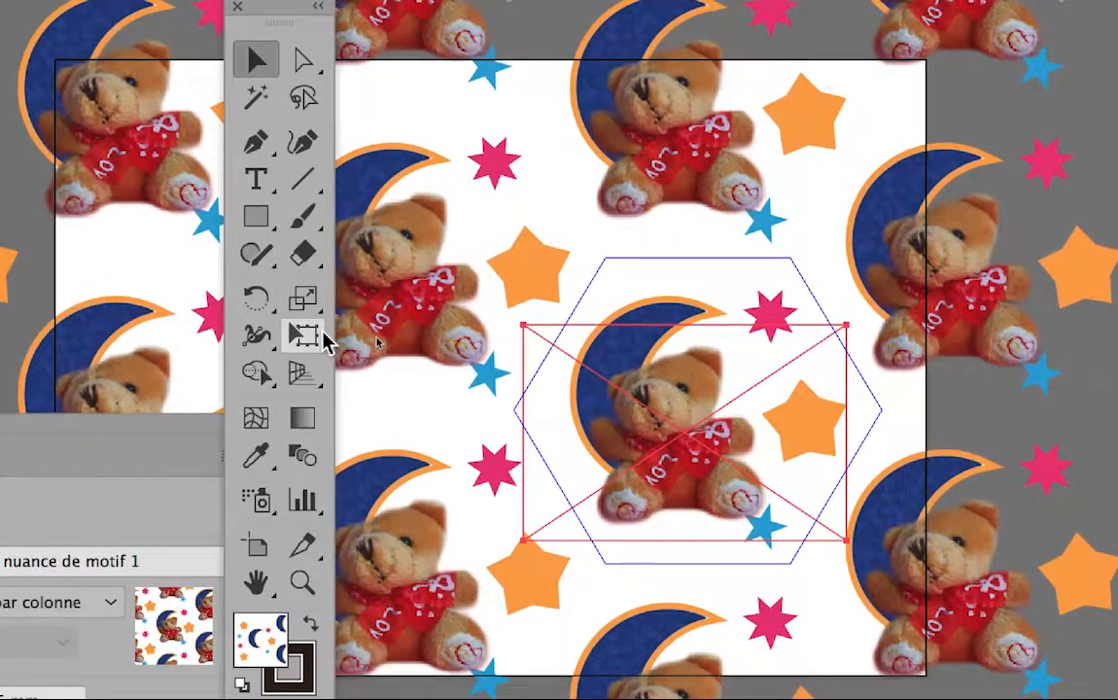
pyautogui.click(328, 416)
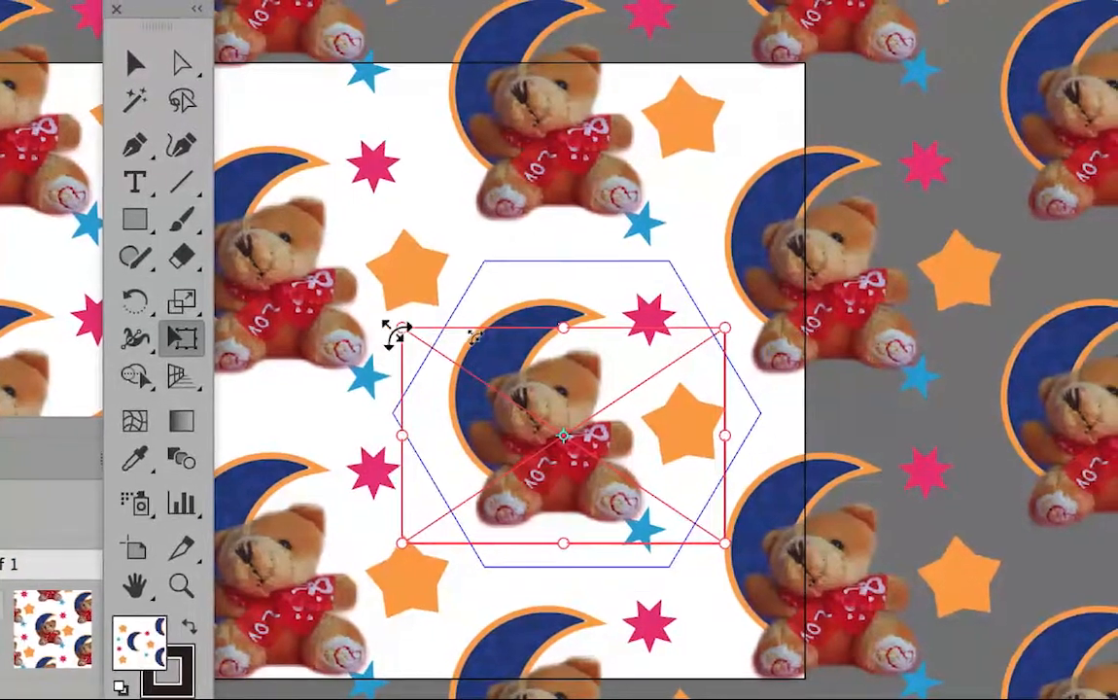
pyautogui.moveTo(396, 335); pyautogui.dragTo(422, 345)
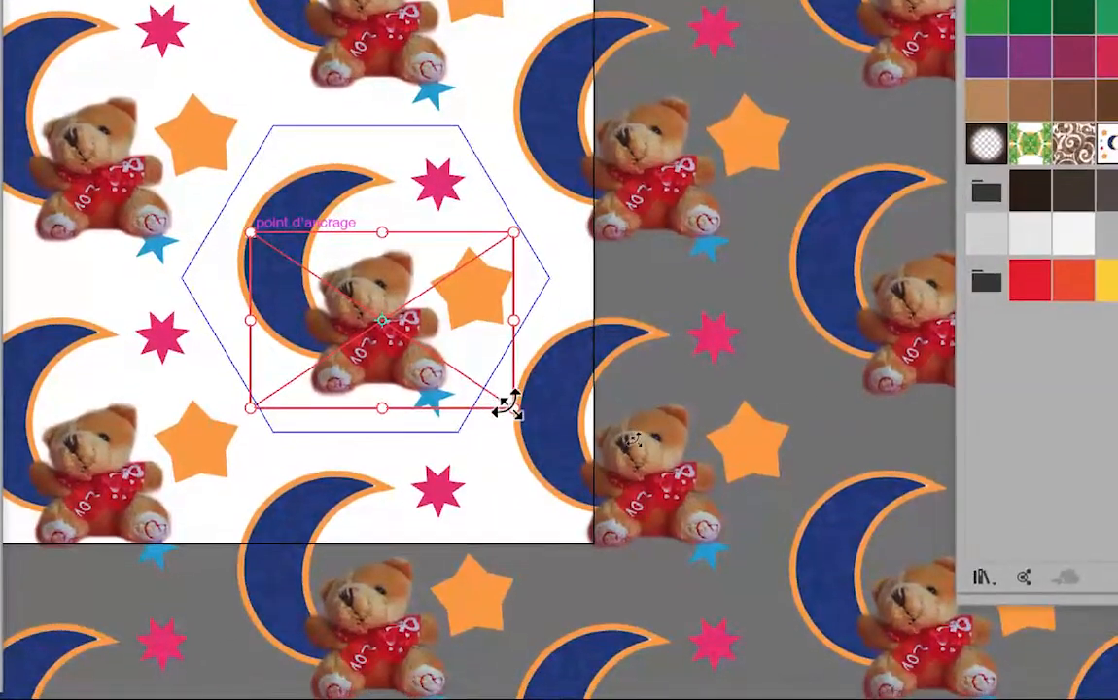
pyautogui.moveTo(509, 403); pyautogui.dragTo(445, 399)
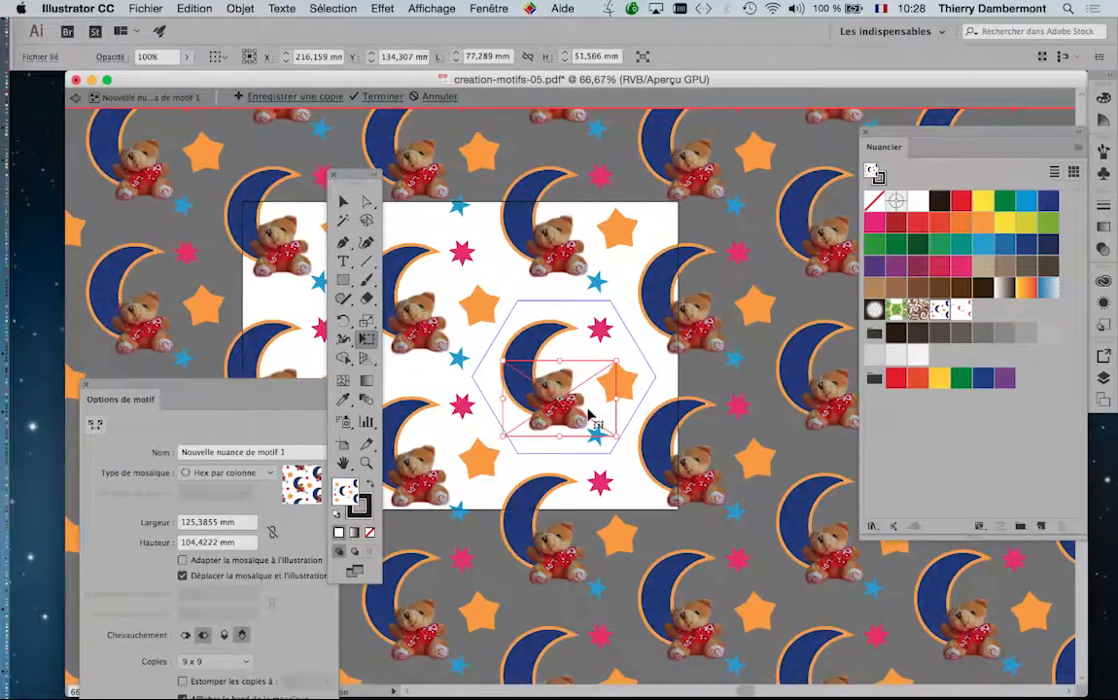
# Move the floating Tools panel off the artwork and check the placed teddy bear up close and in the repeating pattern.
pyautogui.press('super+1')
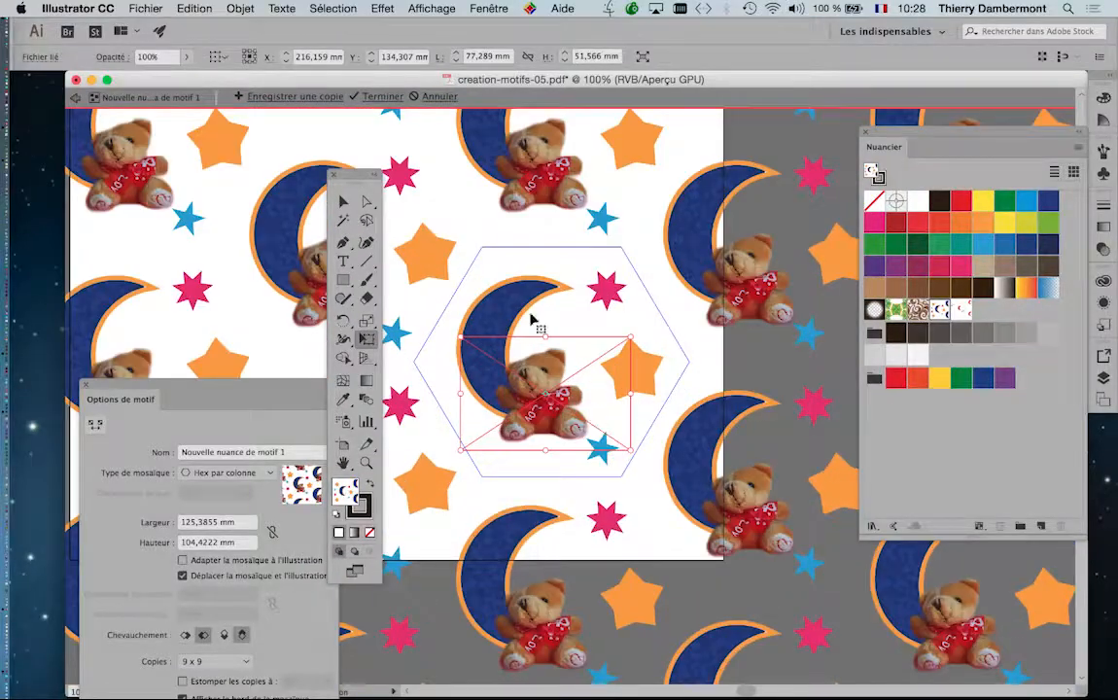
pyautogui.moveTo(344, 175); pyautogui.dragTo(41, 127)
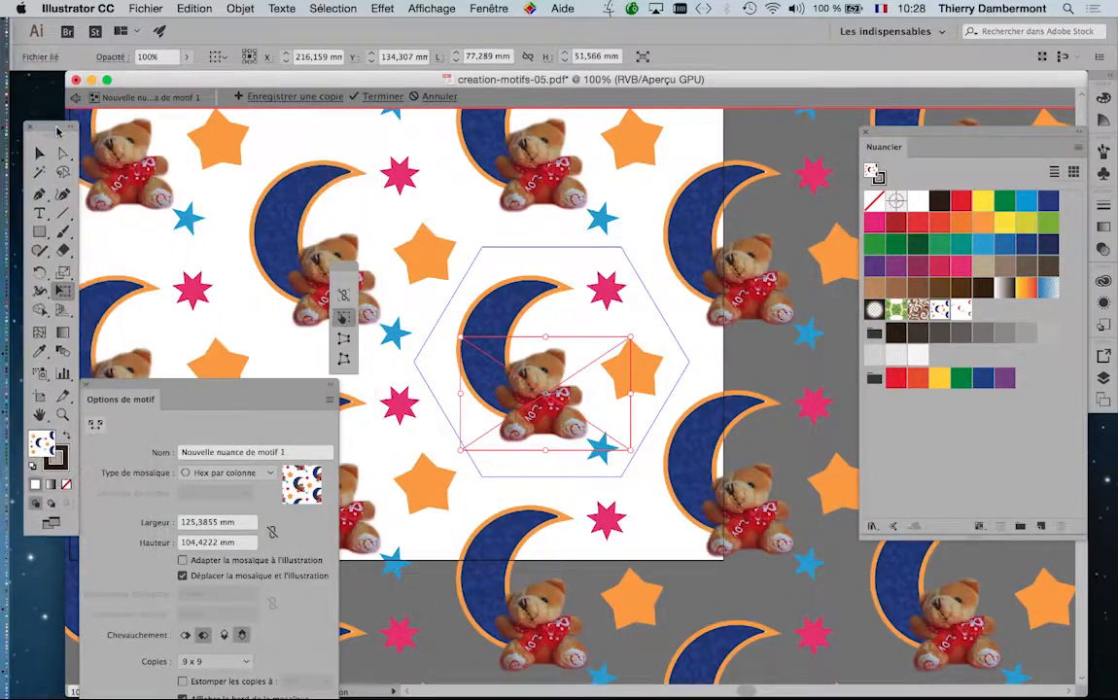
pyautogui.press('super+plus')
pyautogui.press('super+plus')
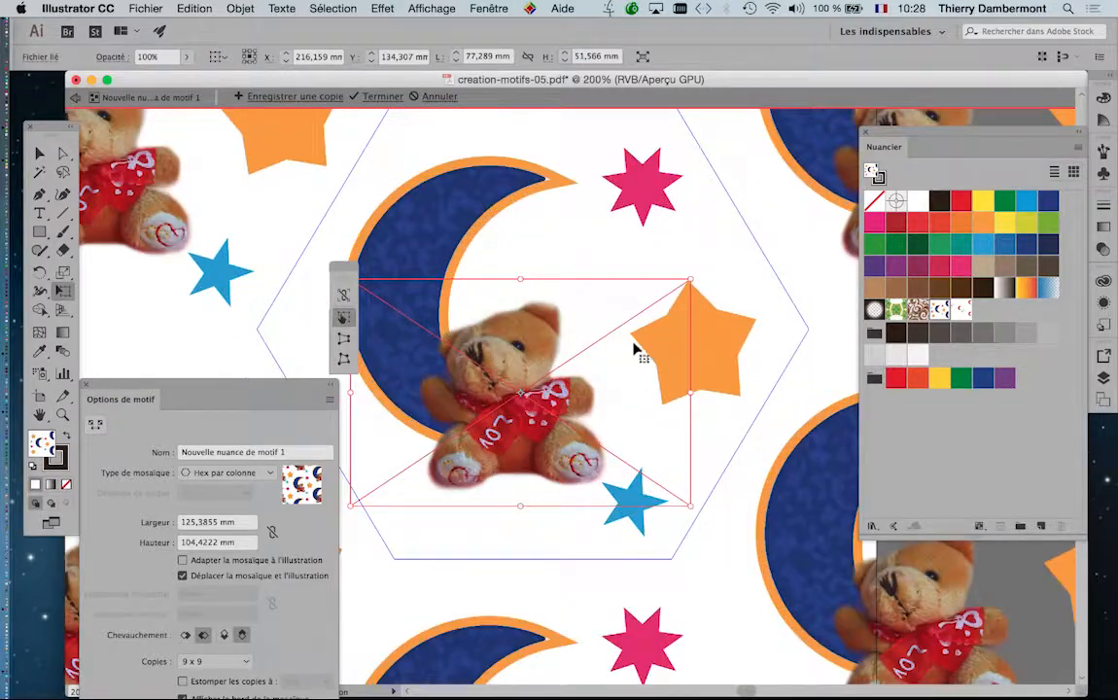
pyautogui.press('super+minus')
pyautogui.press('super+minus')
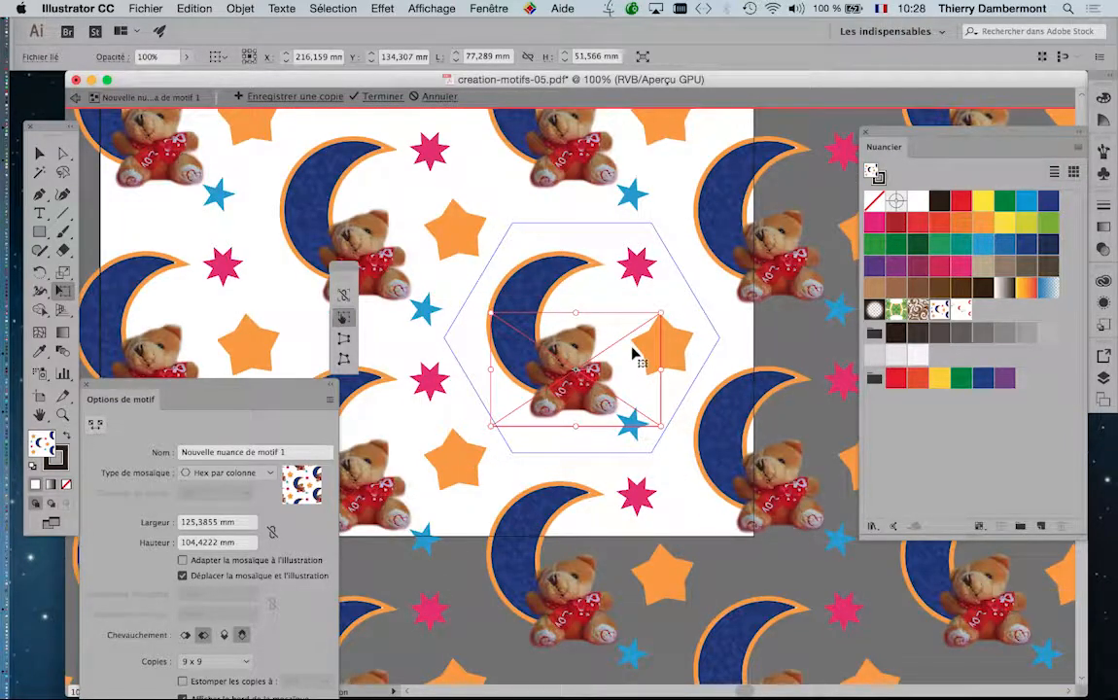
# Move the placed teddy bear closer to the orange star, to about X 225 mm and Y 129 mm, and check it up close.
pyautogui.press('super+minus')
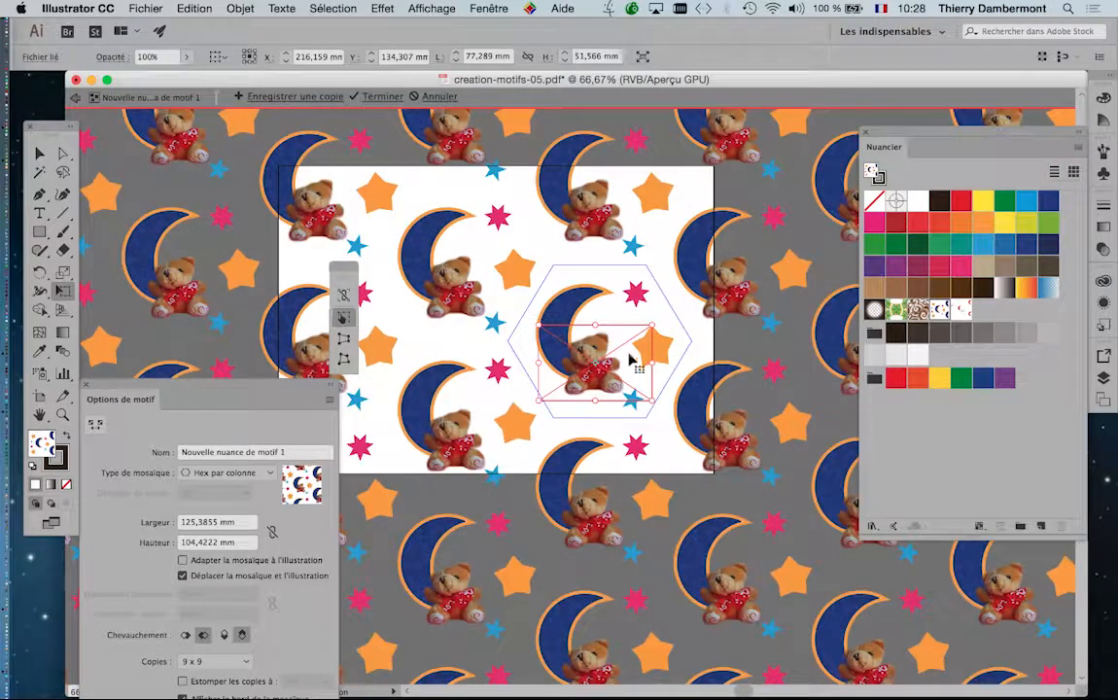
pyautogui.press('super+plus')
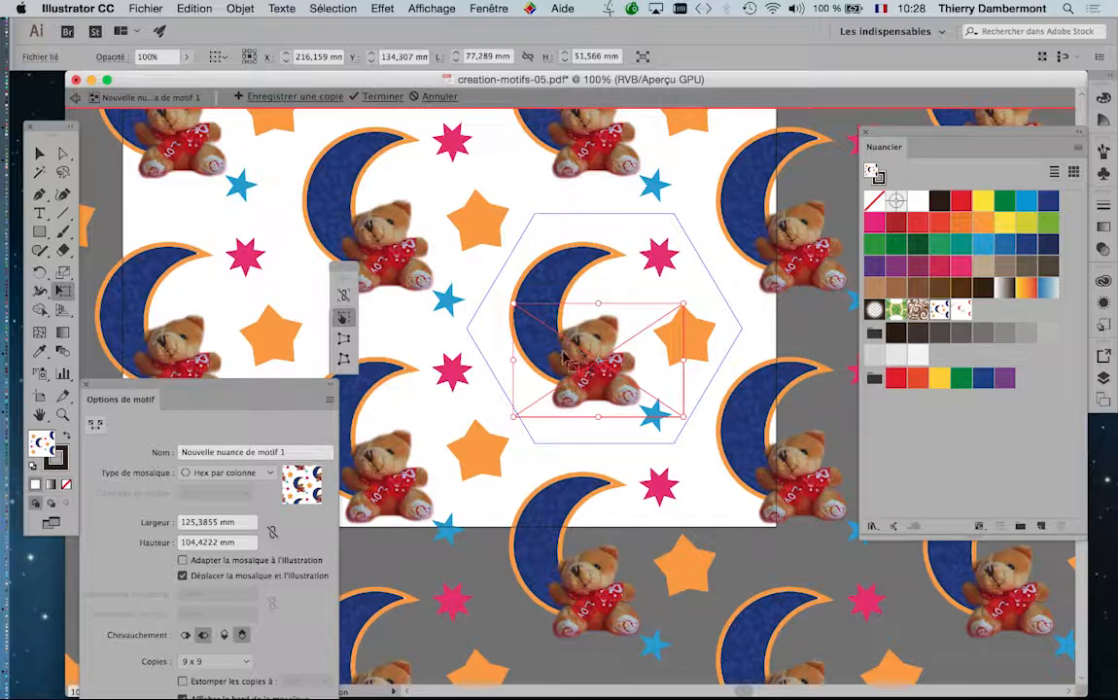
pyautogui.moveTo(569, 356); pyautogui.dragTo(588, 345)
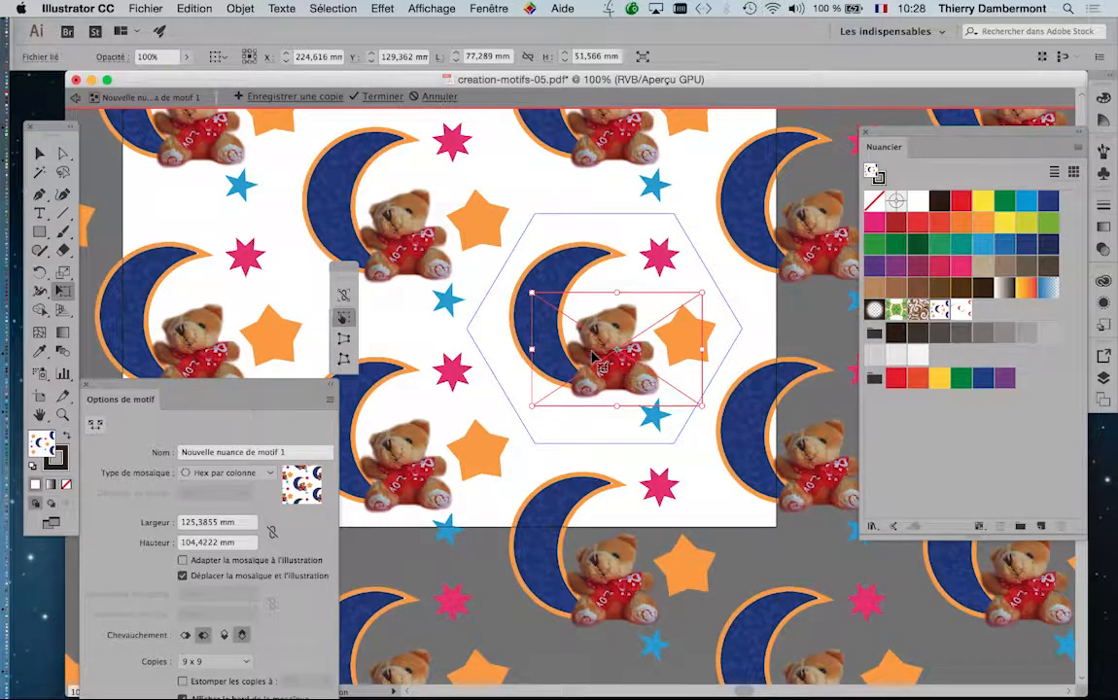
pyautogui.press('super+plus')
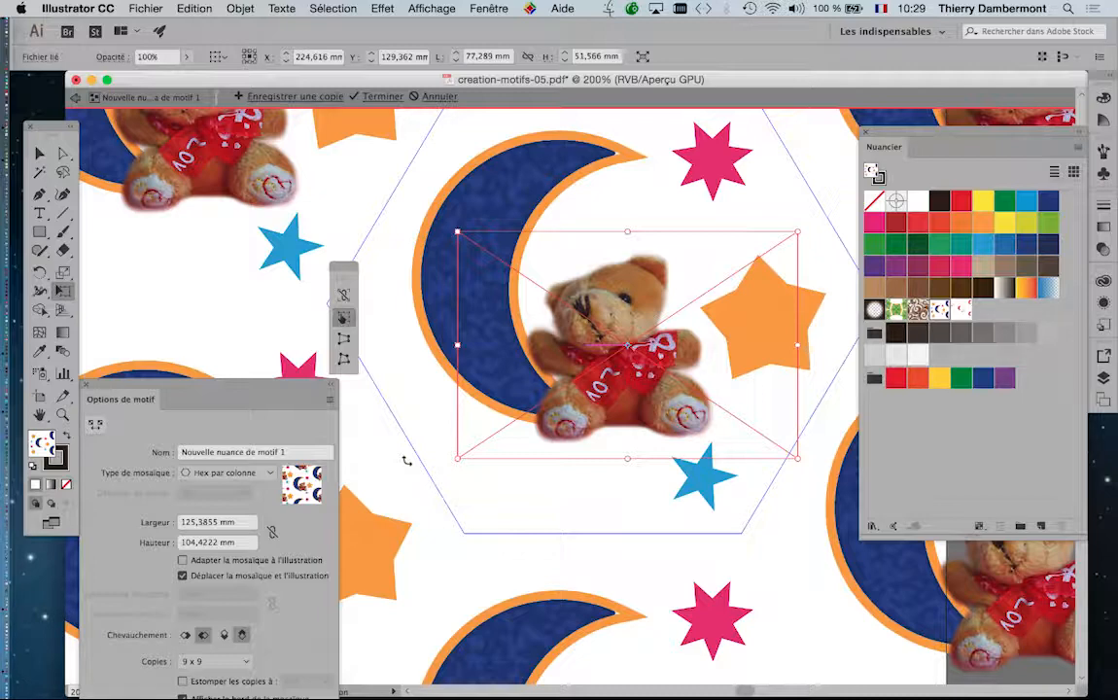
# Show the Links panel, move it off the teddy bear and widen it so the full linked file name fits.
pyautogui.click(488, 7)
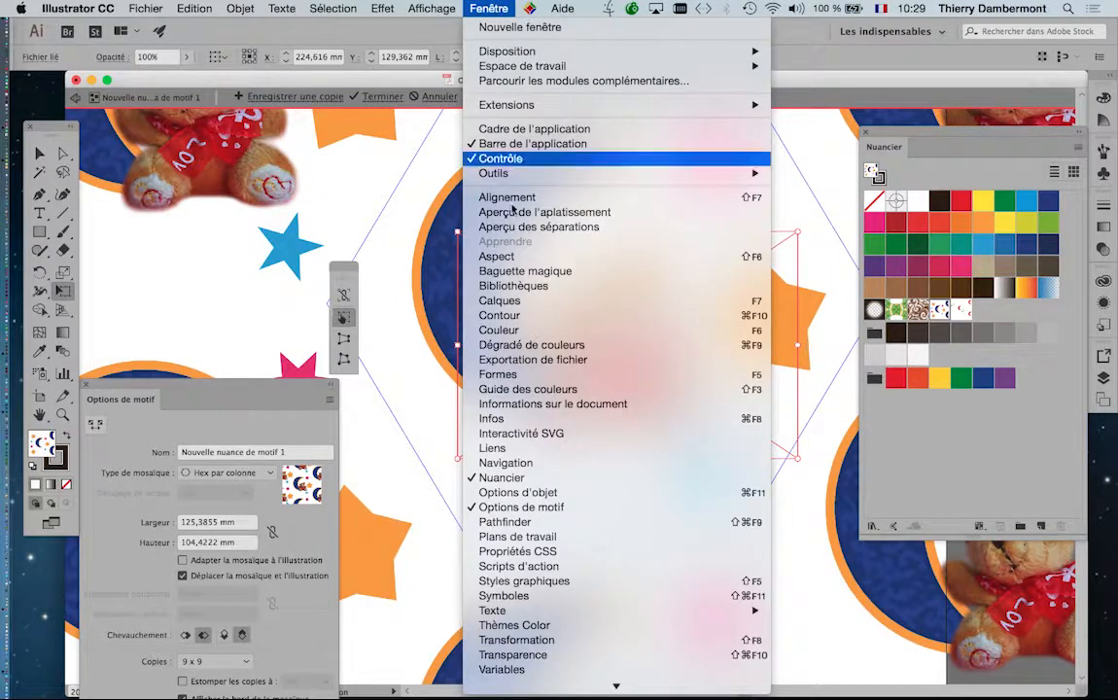
pyautogui.click(530, 448)
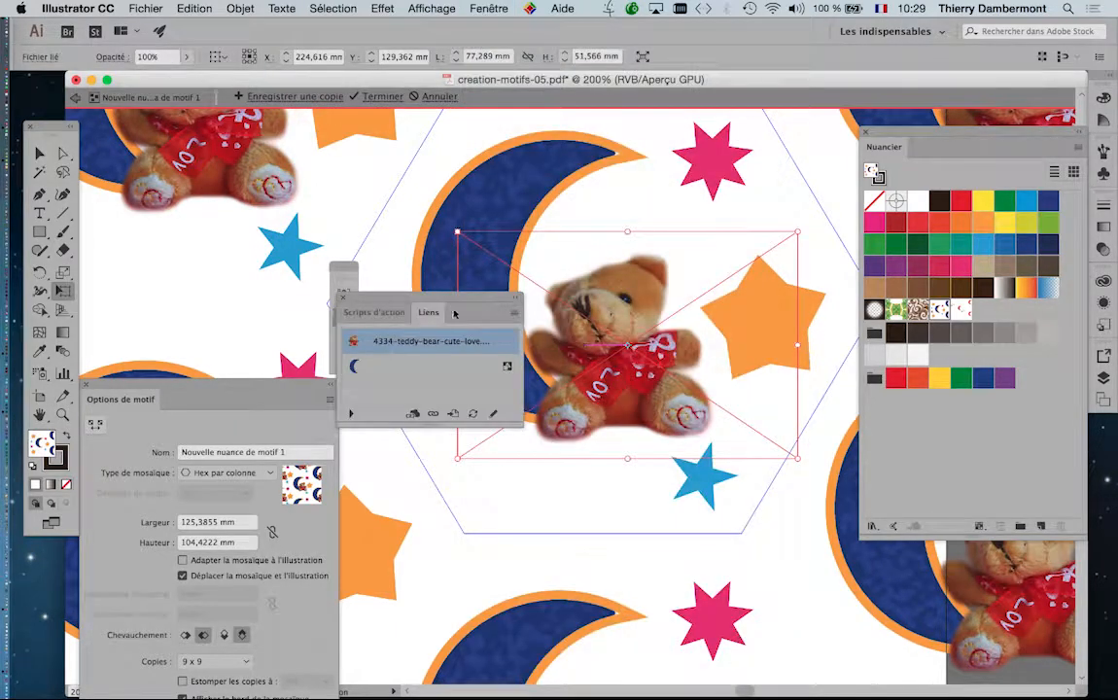
pyautogui.moveTo(453, 305); pyautogui.dragTo(340, 214)
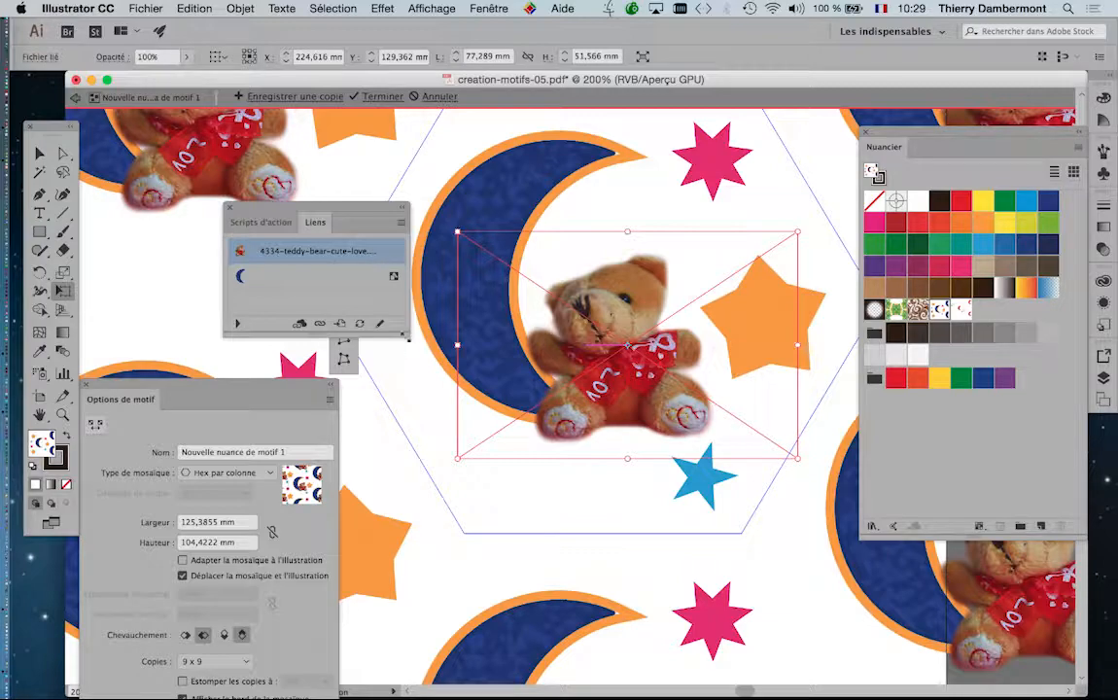
pyautogui.moveTo(409, 338); pyautogui.dragTo(531, 337)
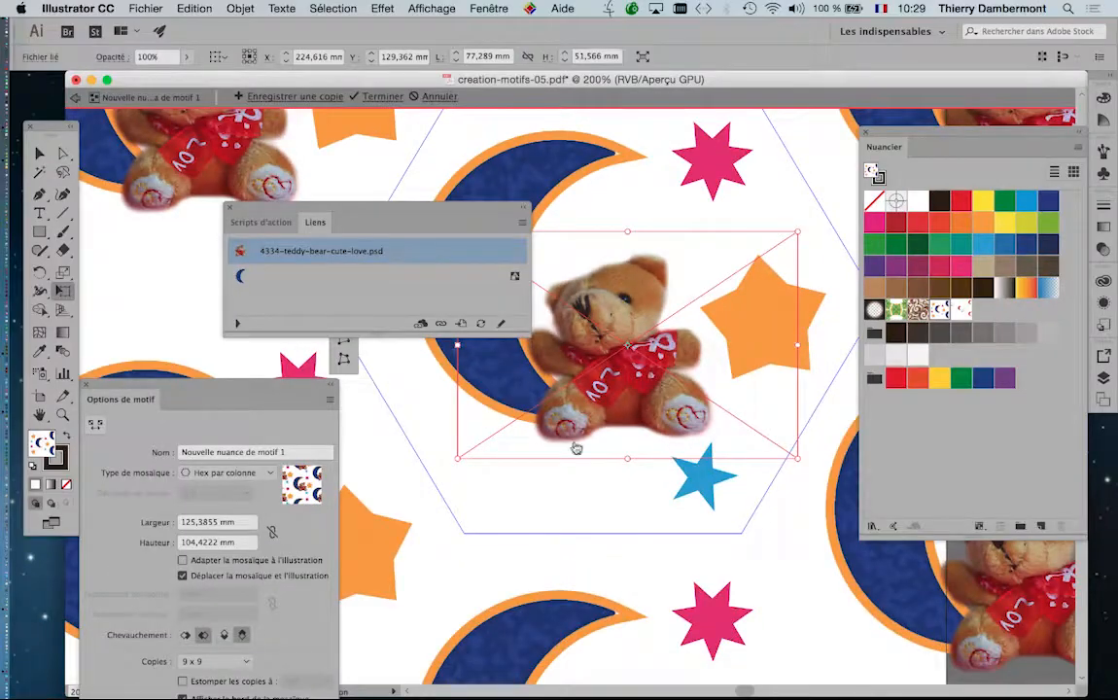
# Switch to Photoshop and add a Hue/Saturation adjustment layer above the teddy bear layer in 4334-teddy-bear-cute-love.psd.
pyautogui.press('super+Tab')
pyautogui.press('super+Tab')
pyautogui.press('super+Tab')
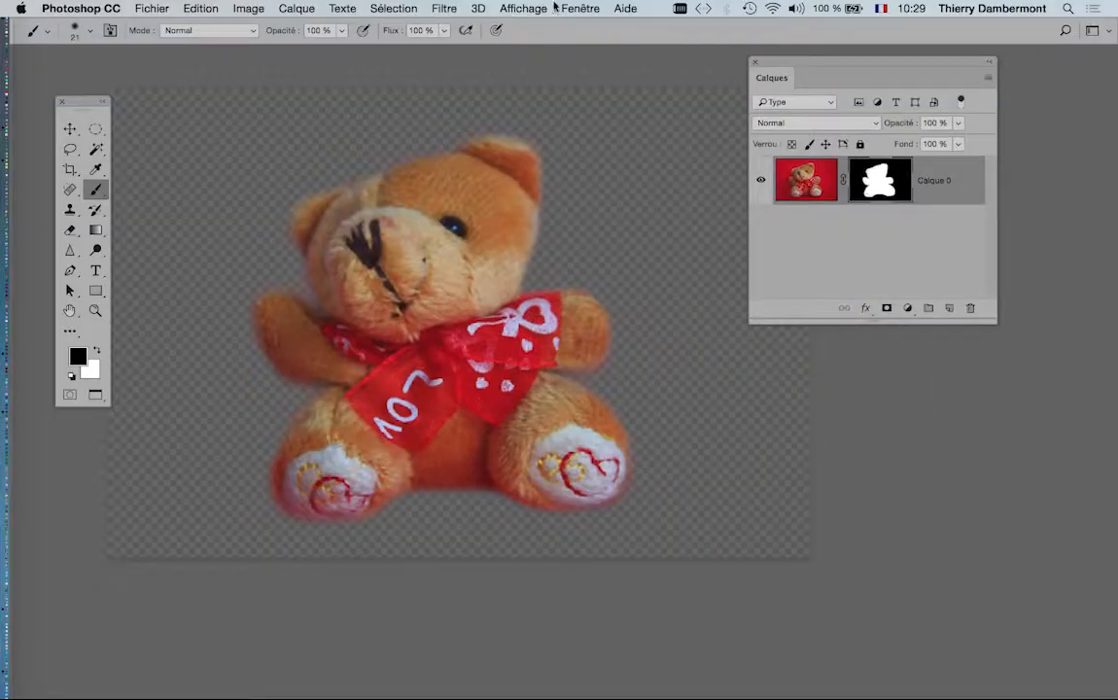
pyautogui.click(564, 8)
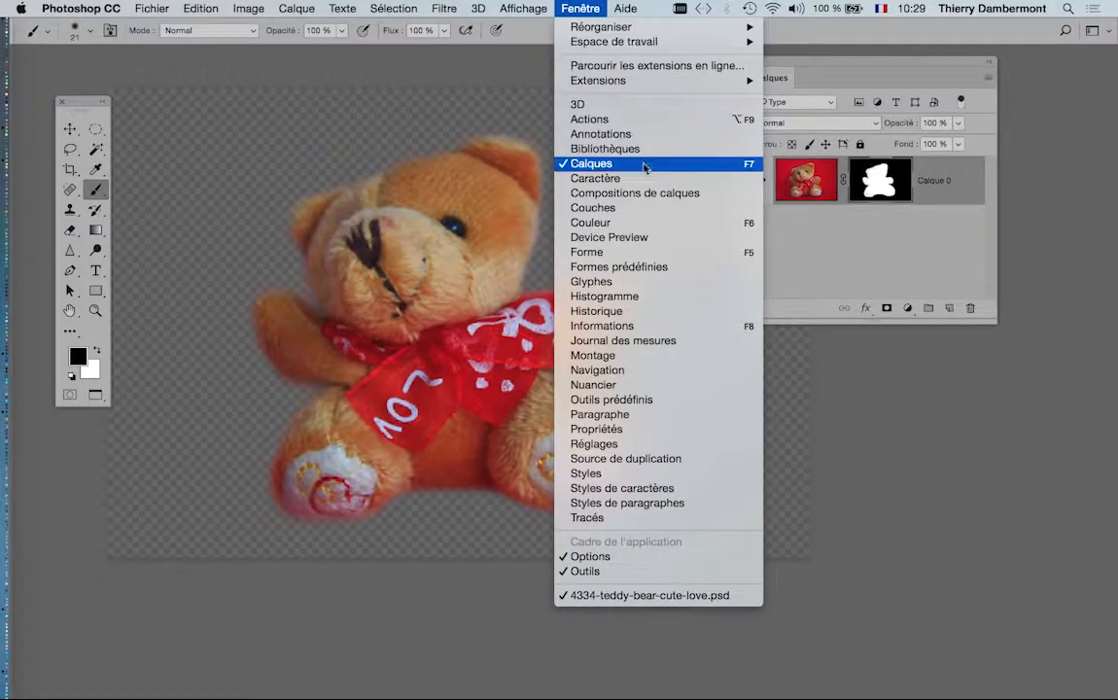
pyautogui.click(584, 164)
pyautogui.click(909, 312)
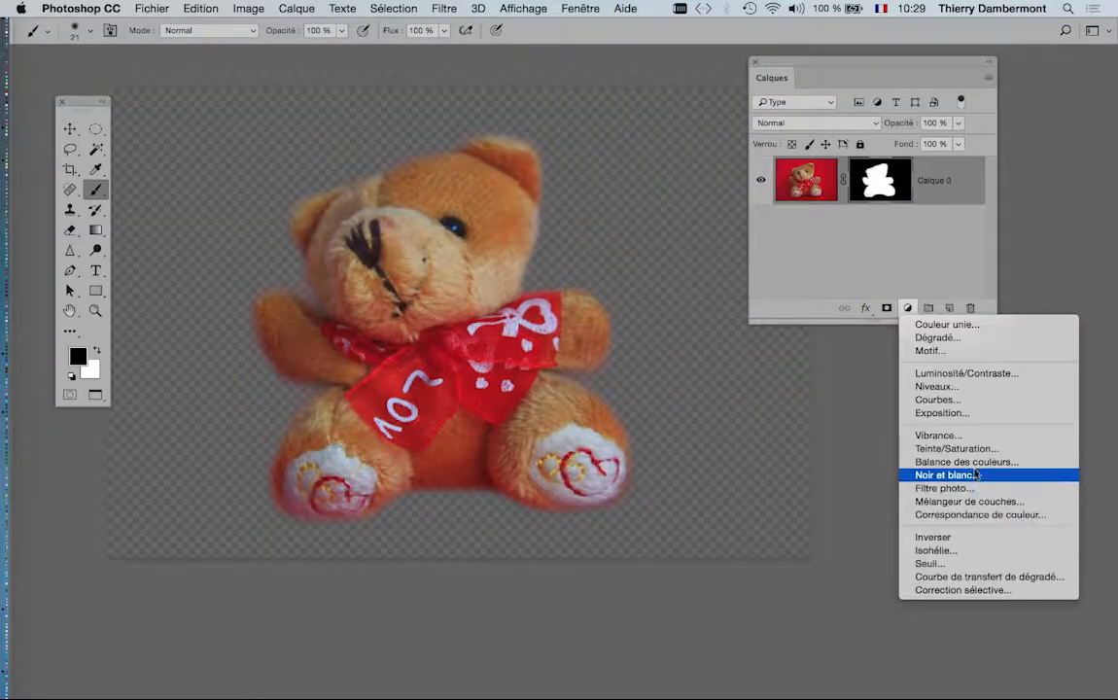
pyautogui.click(966, 390)
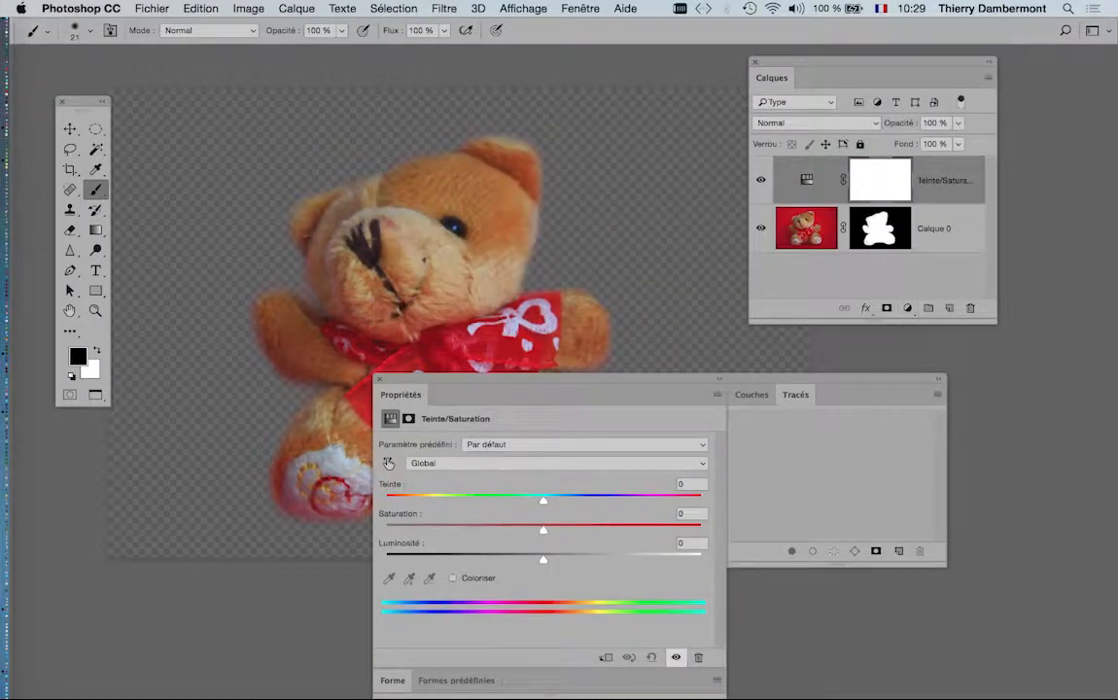
# Place the Hue/Saturation properties clear of the teddy bear and close the other floating panels grouped with them.
pyautogui.moveTo(407, 399); pyautogui.dragTo(218, 351)
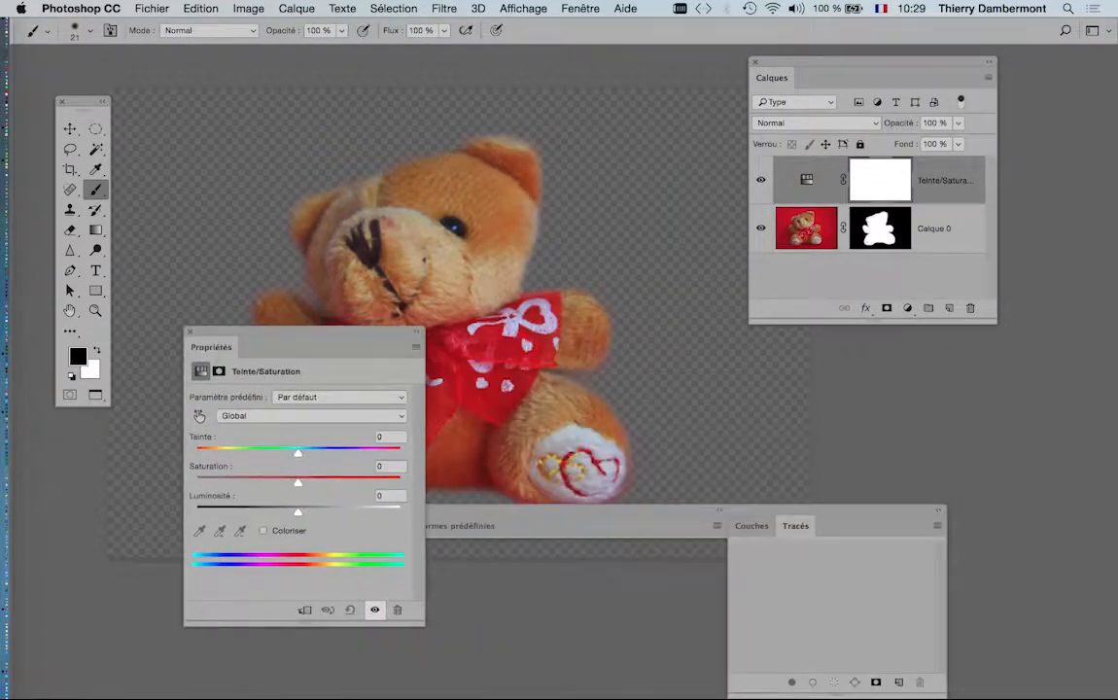
pyautogui.moveTo(490, 510); pyautogui.dragTo(672, 511)
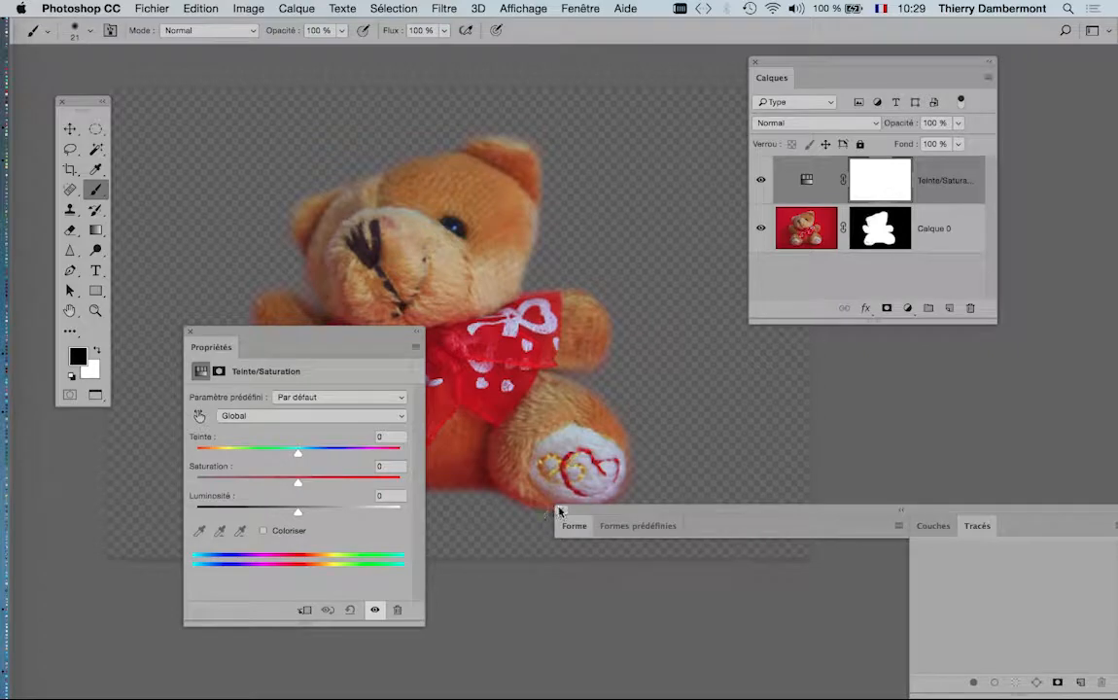
pyautogui.click(561, 511)
pyautogui.moveTo(329, 337); pyautogui.dragTo(855, 366)
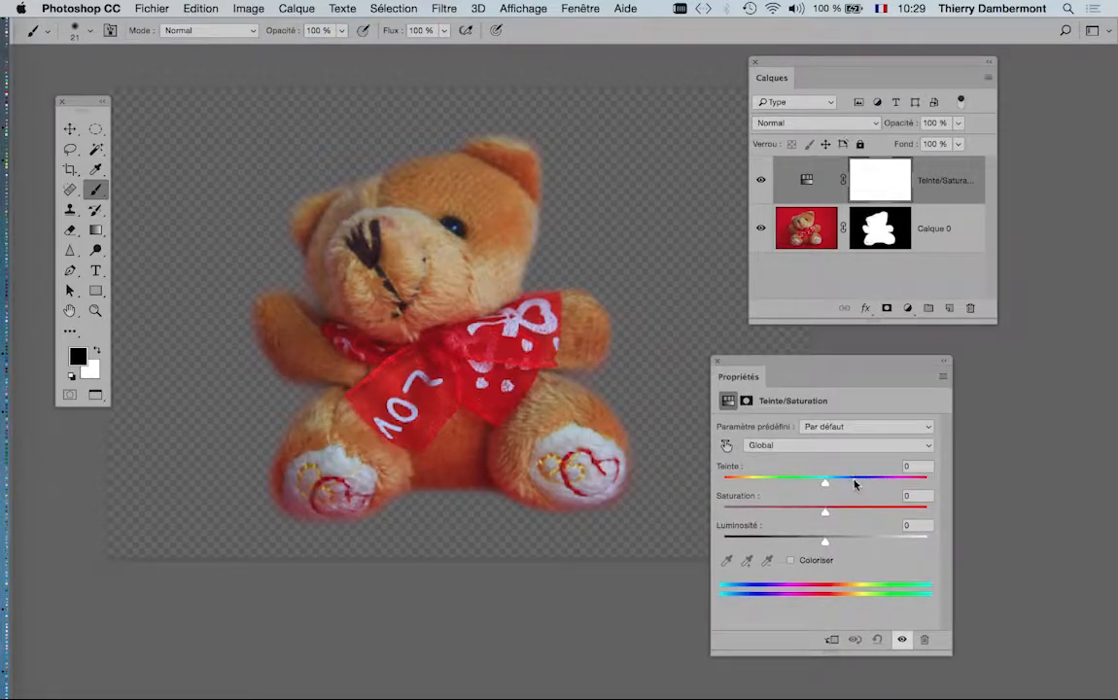
# Recolour the teddy bear with a global hue of -2 and, for the reds only, hue -52 and saturation -61.
pyautogui.moveTo(855, 483); pyautogui.dragTo(828, 490)
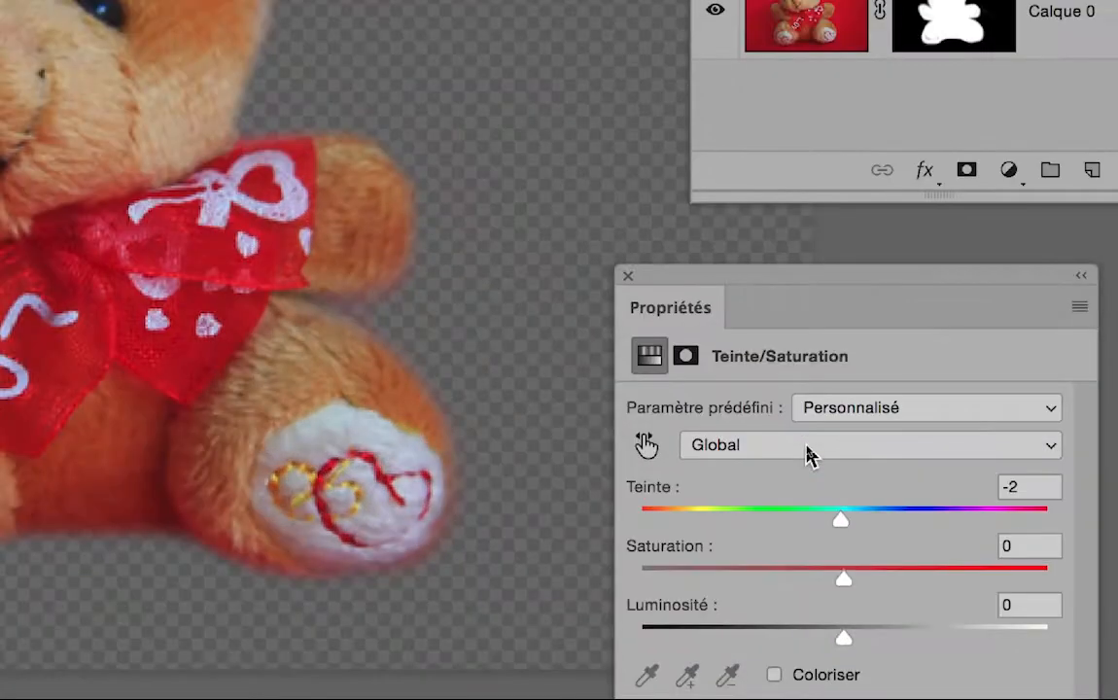
pyautogui.click(807, 451)
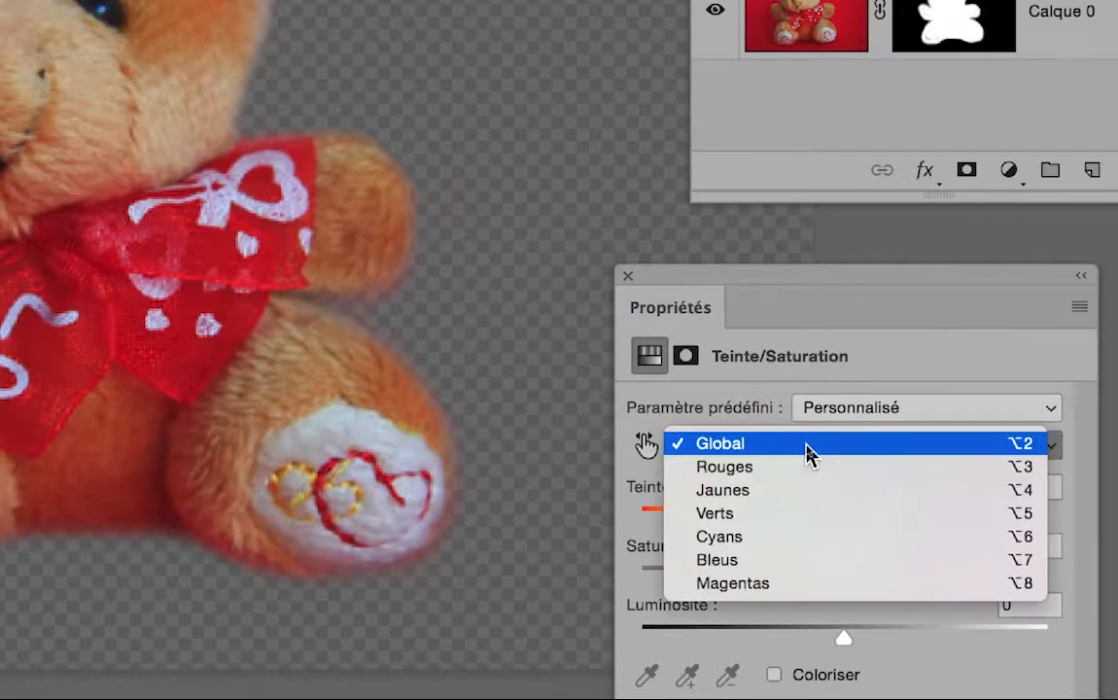
pyautogui.click(805, 455)
pyautogui.moveTo(725, 496); pyautogui.dragTo(695, 497)
pyautogui.moveTo(768, 477); pyautogui.dragTo(786, 479)
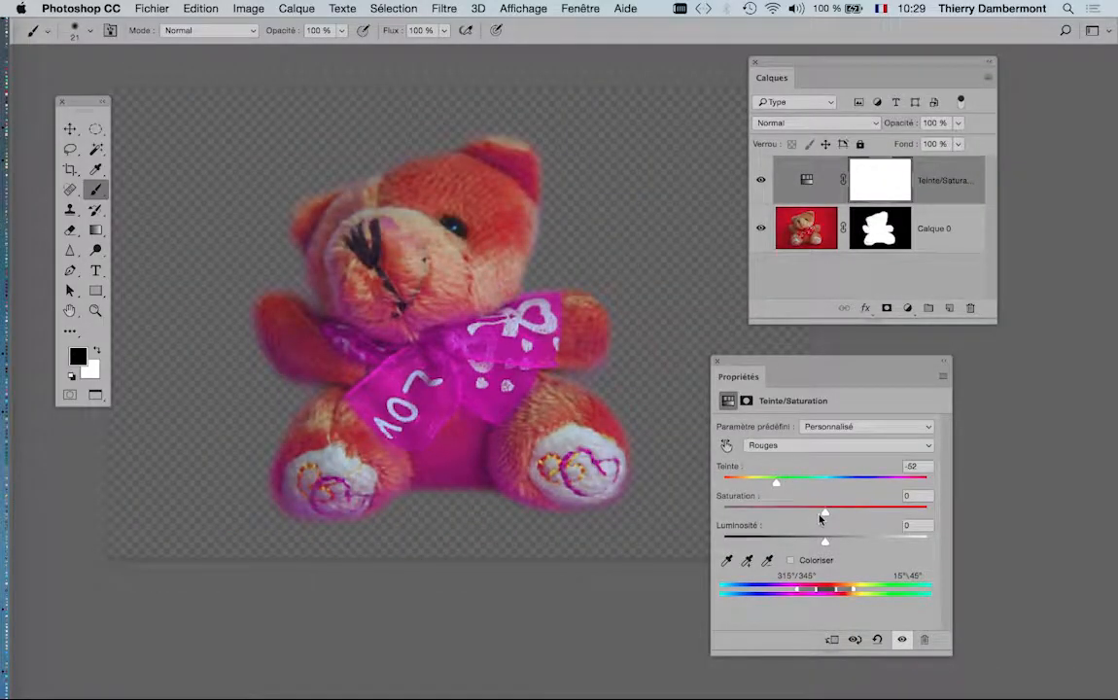
pyautogui.moveTo(782, 513); pyautogui.dragTo(781, 514)
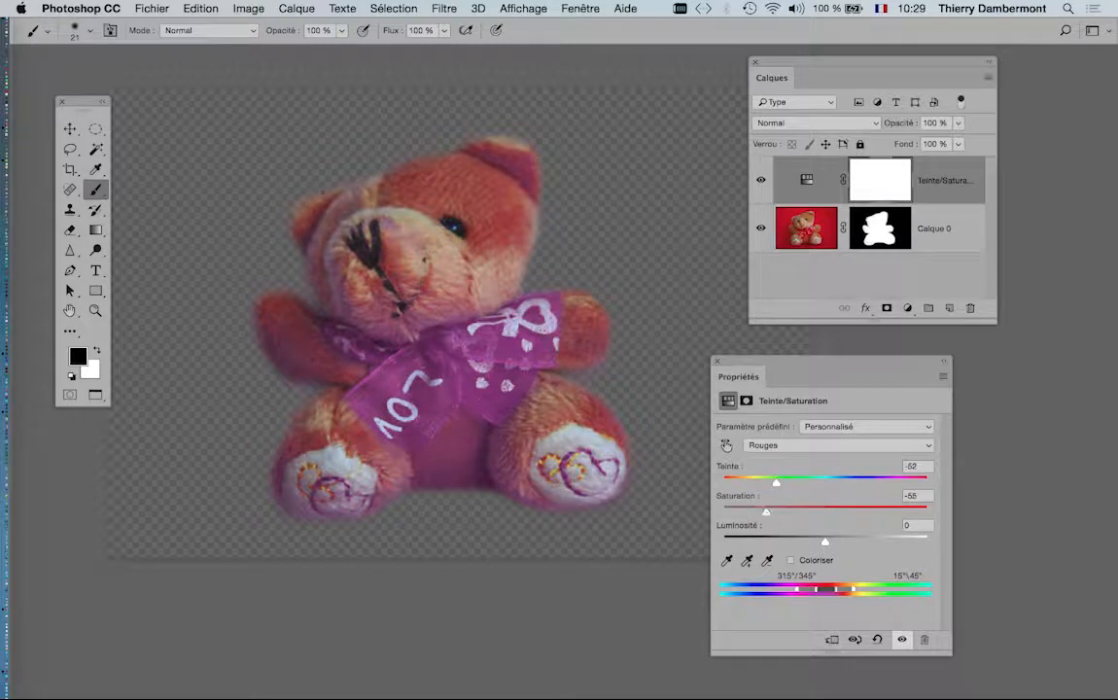
# Save the recoloured teddy bear file and switch back to Illustrator, updating the linked image in the pattern.
pyautogui.click(136, 8)
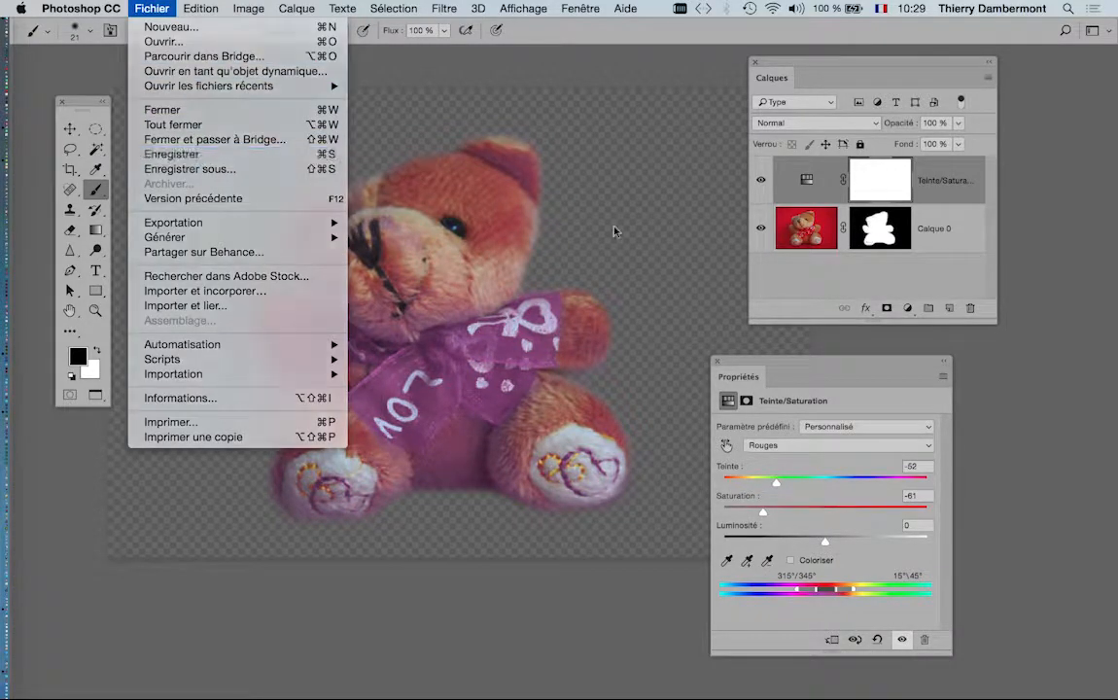
pyautogui.click(616, 241)
pyautogui.press('super+Tab')
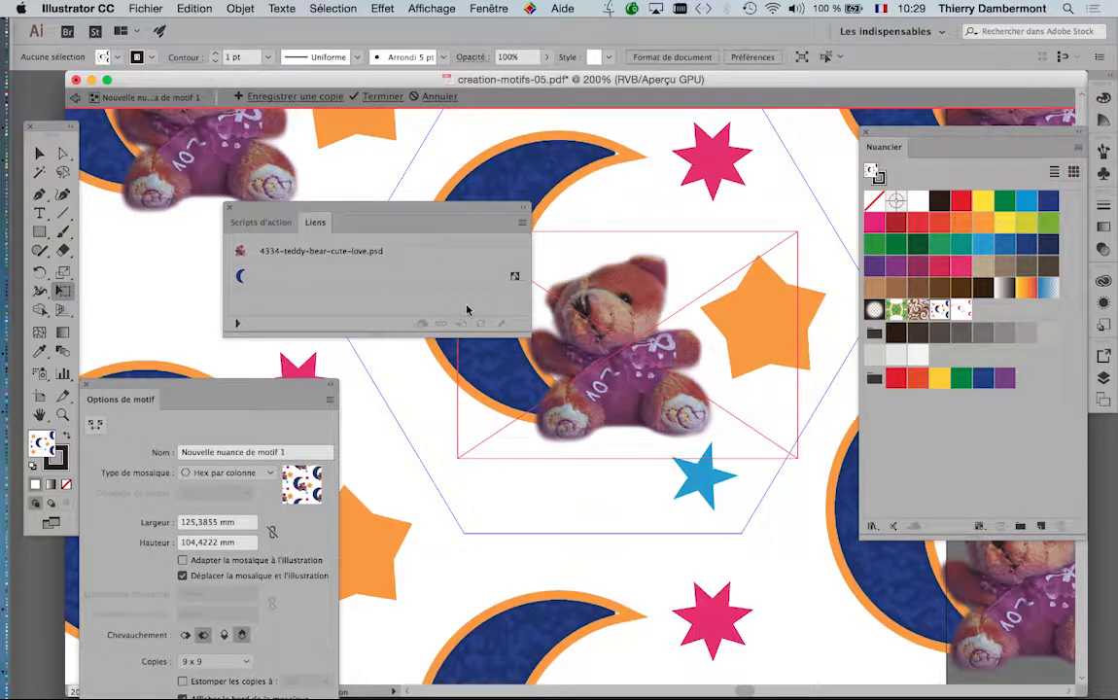
# Move the Links panel away from the tile and examine the updated teddy bear in the repeating pattern and up close.
pyautogui.moveTo(447, 210); pyautogui.dragTo(321, 158)
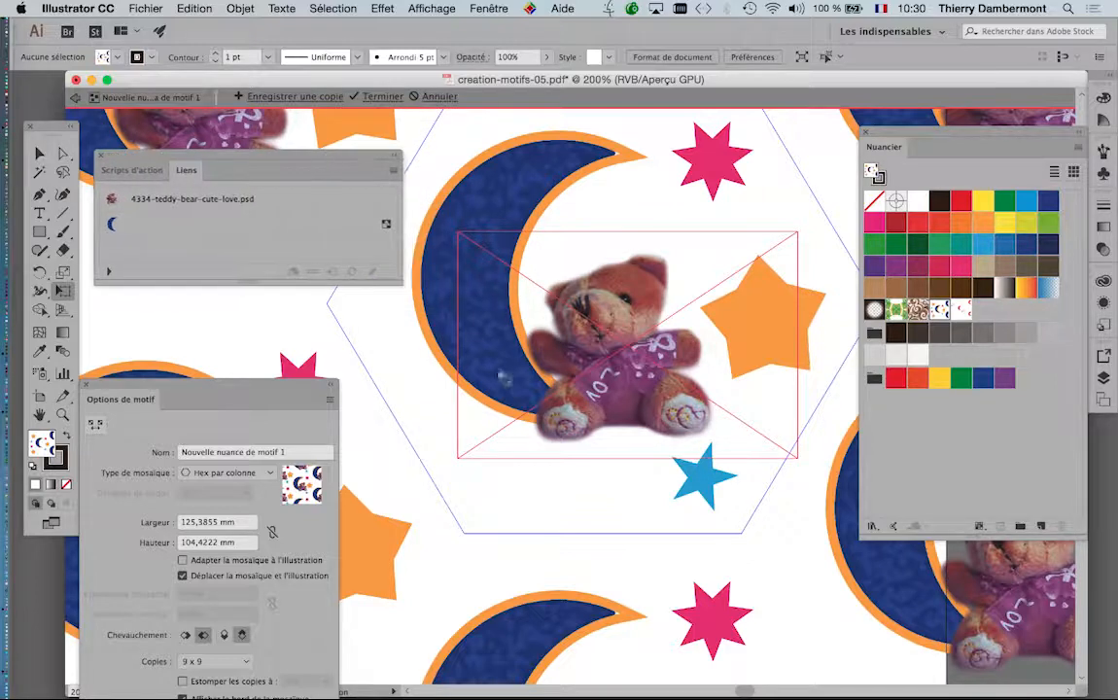
pyautogui.scroll(-1, 614, 475)
pyautogui.scroll(-1, 615, 474)
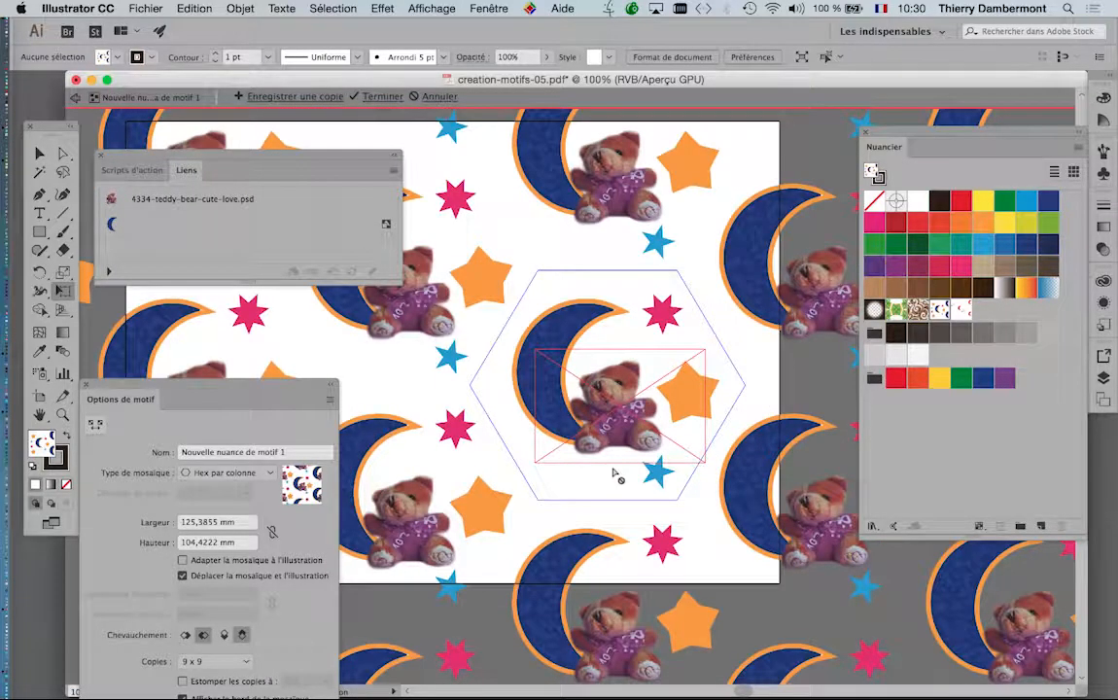
pyautogui.scroll(2, 614, 475)
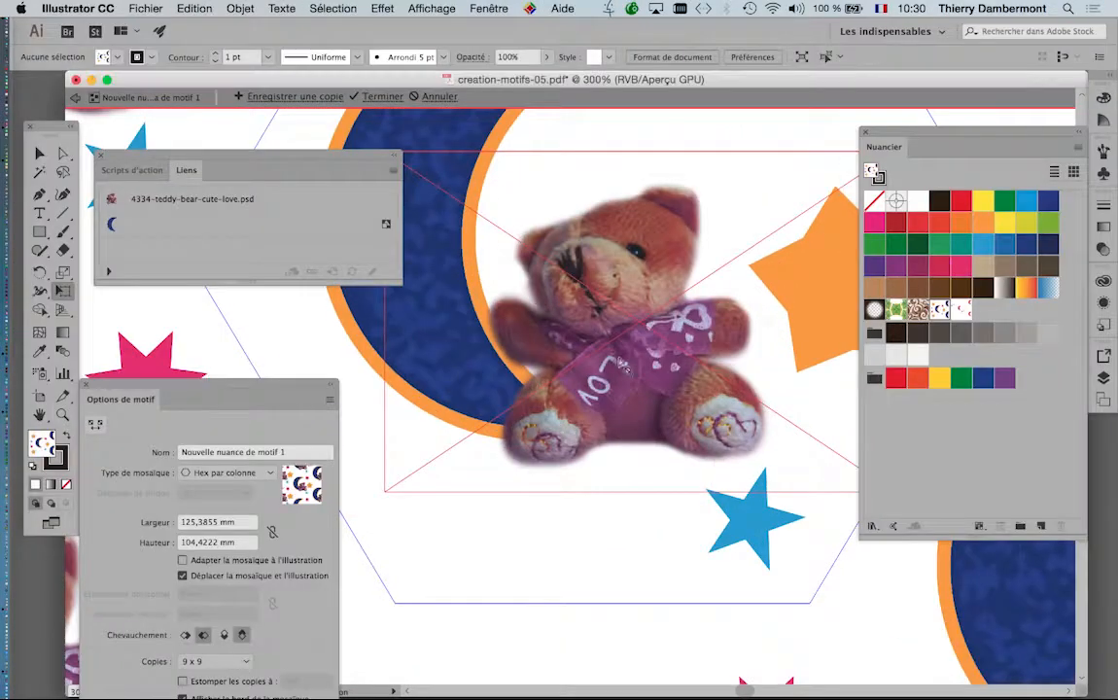
pyautogui.scroll(2, 534, 362)
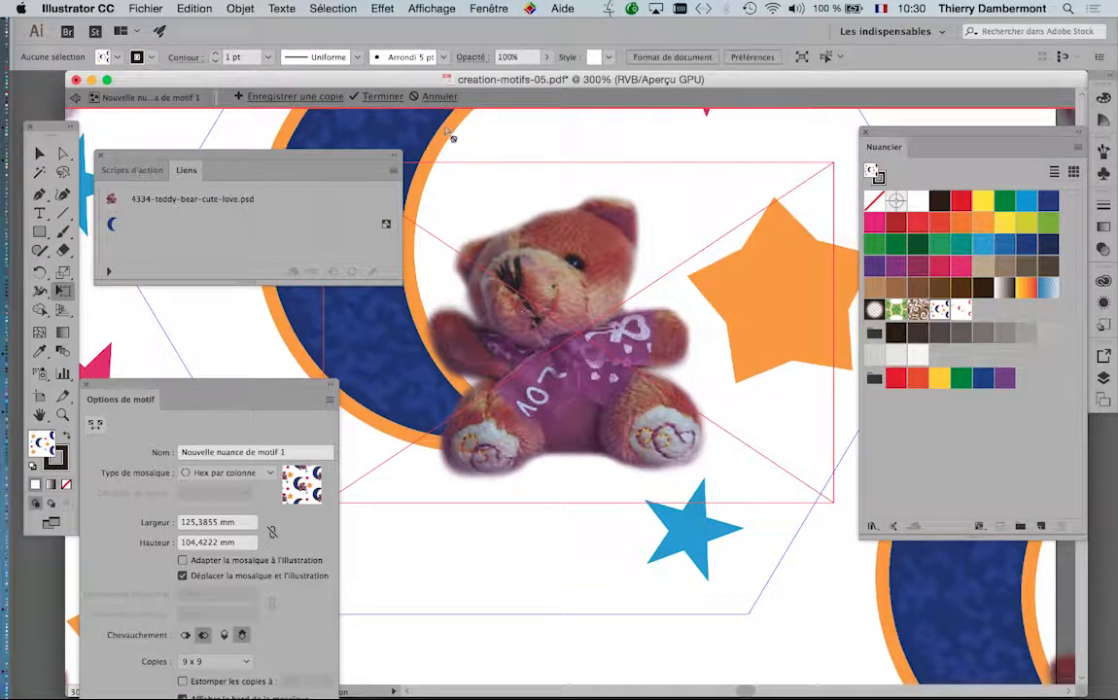
# Show the Layers panel as a floating panel beside the Links panel and enlarge it until the full layer names fit.
pyautogui.click(498, 9)
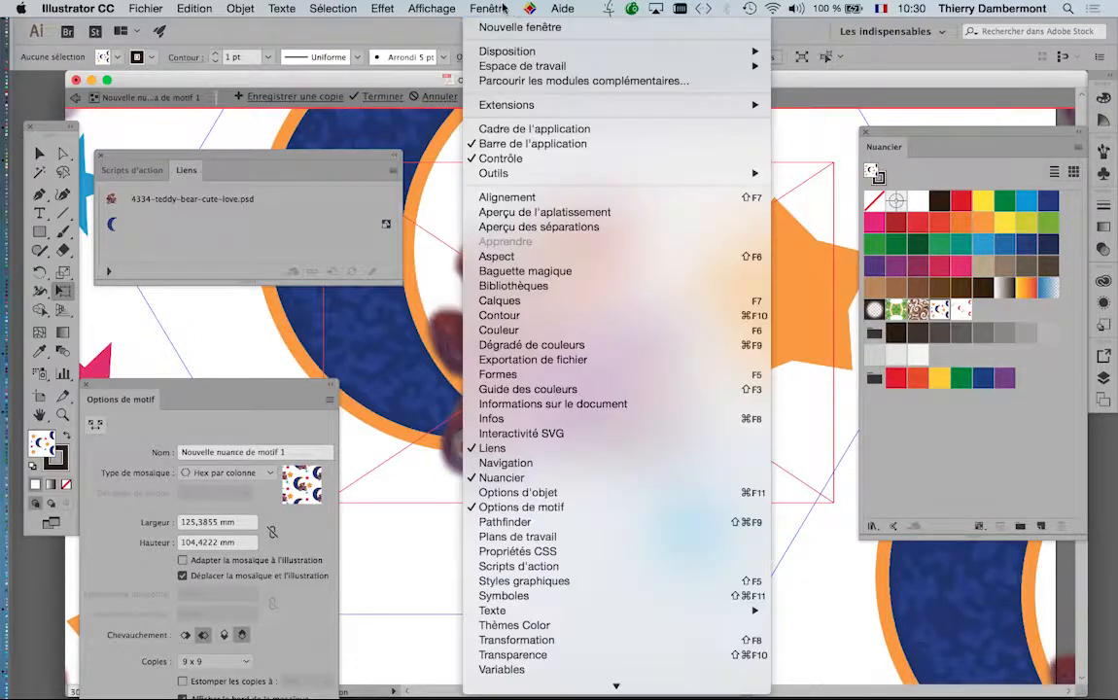
pyautogui.click(530, 302)
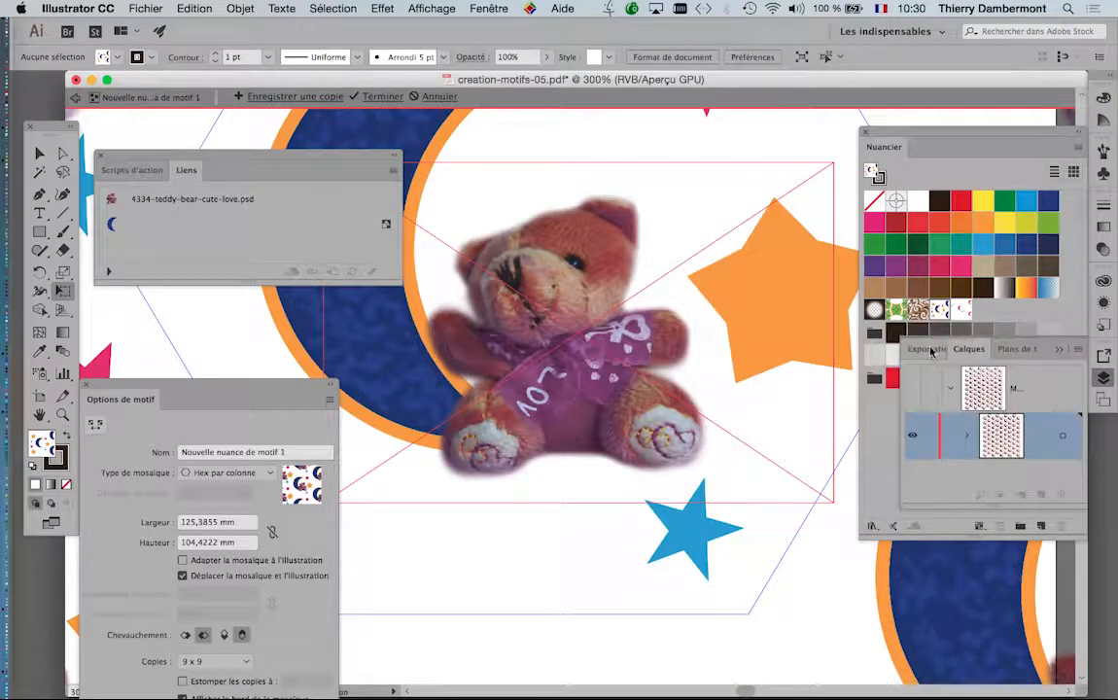
pyautogui.moveTo(968, 352); pyautogui.dragTo(544, 185)
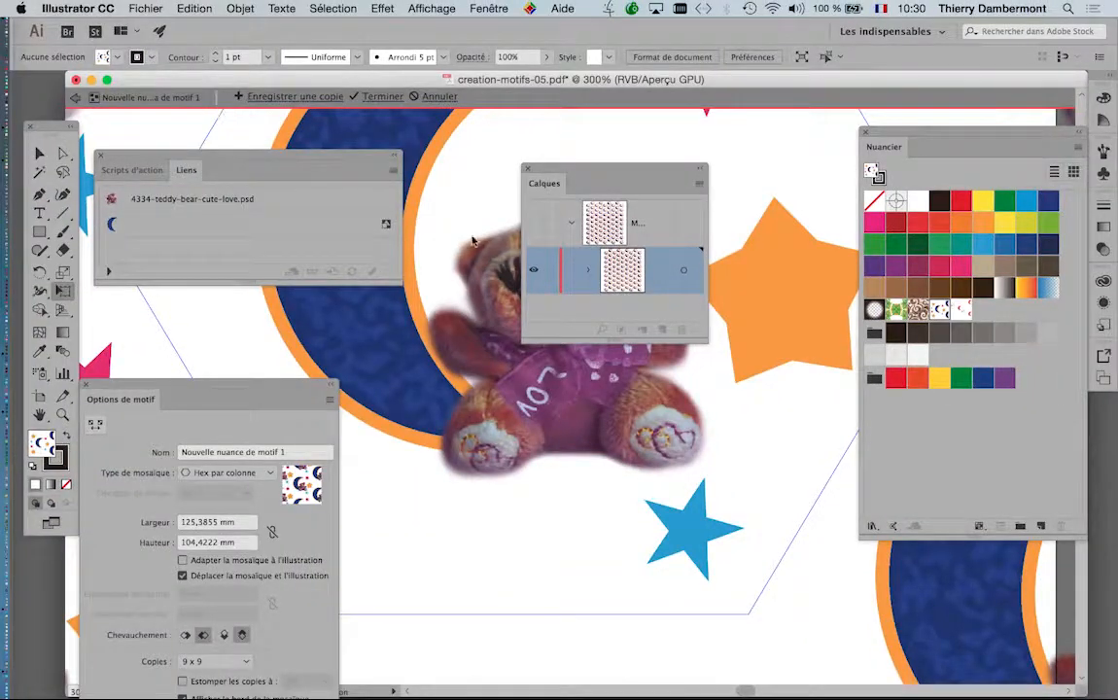
pyautogui.moveTo(576, 173); pyautogui.dragTo(668, 142)
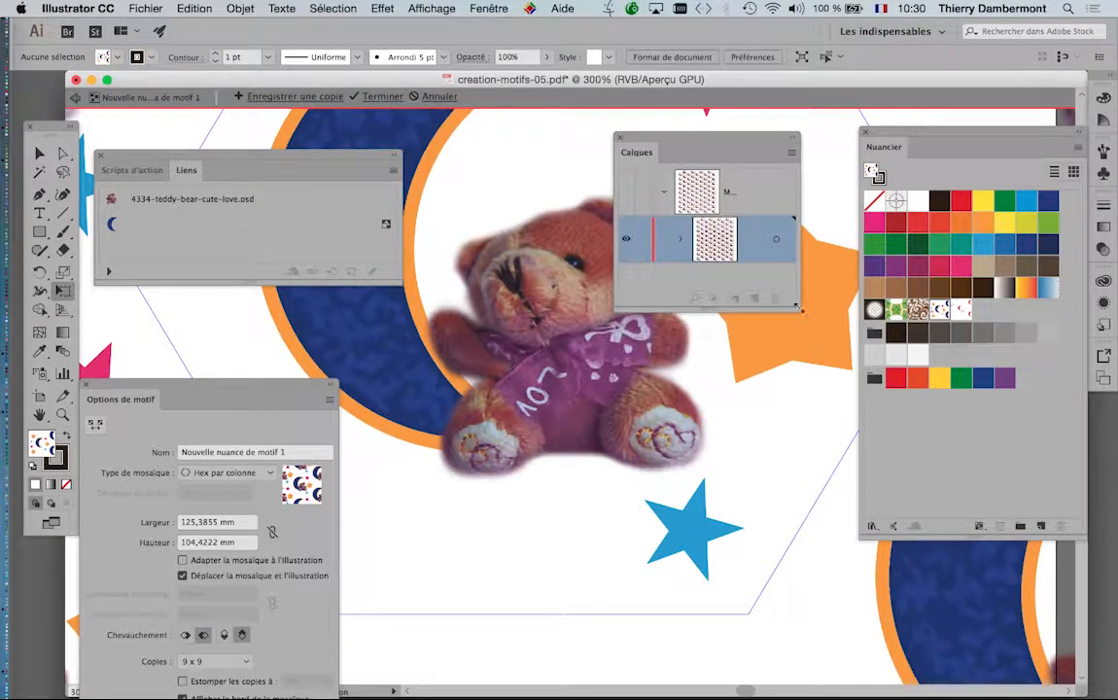
pyautogui.moveTo(796, 307); pyautogui.dragTo(842, 569)
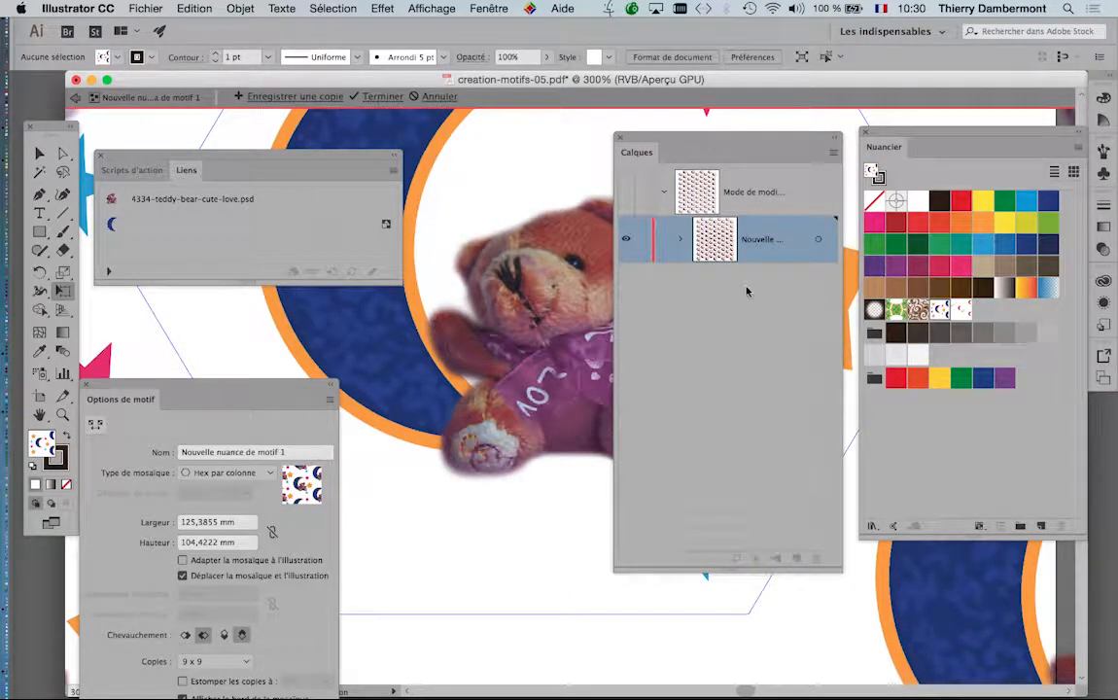
pyautogui.moveTo(698, 151); pyautogui.dragTo(518, 159)
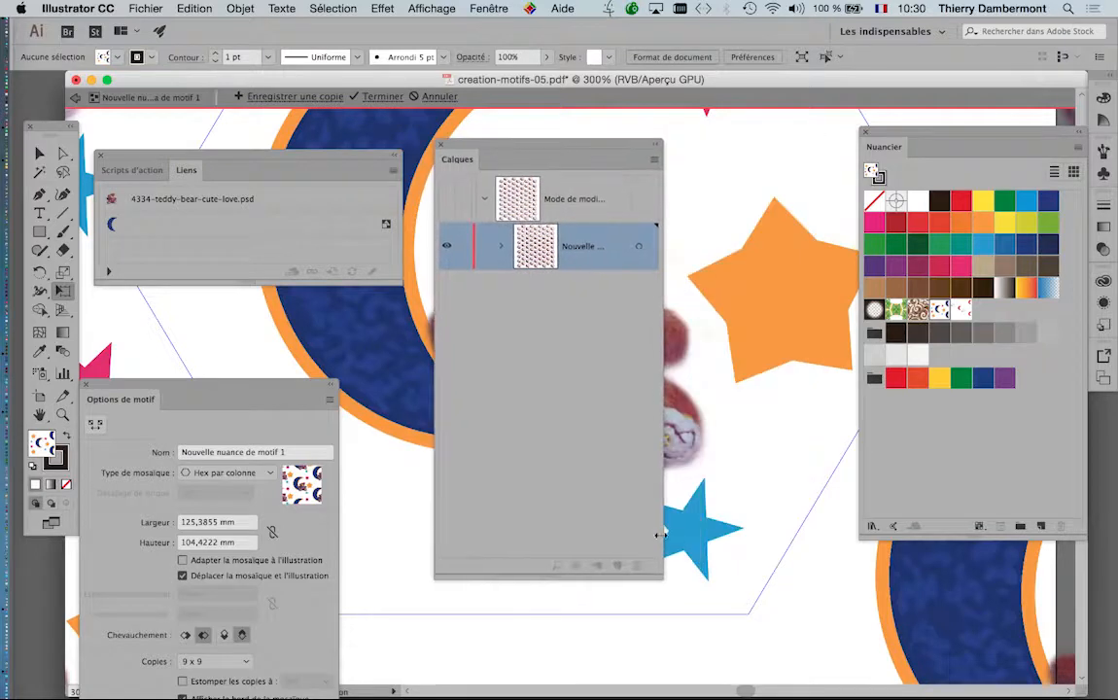
pyautogui.moveTo(662, 576); pyautogui.dragTo(900, 474)
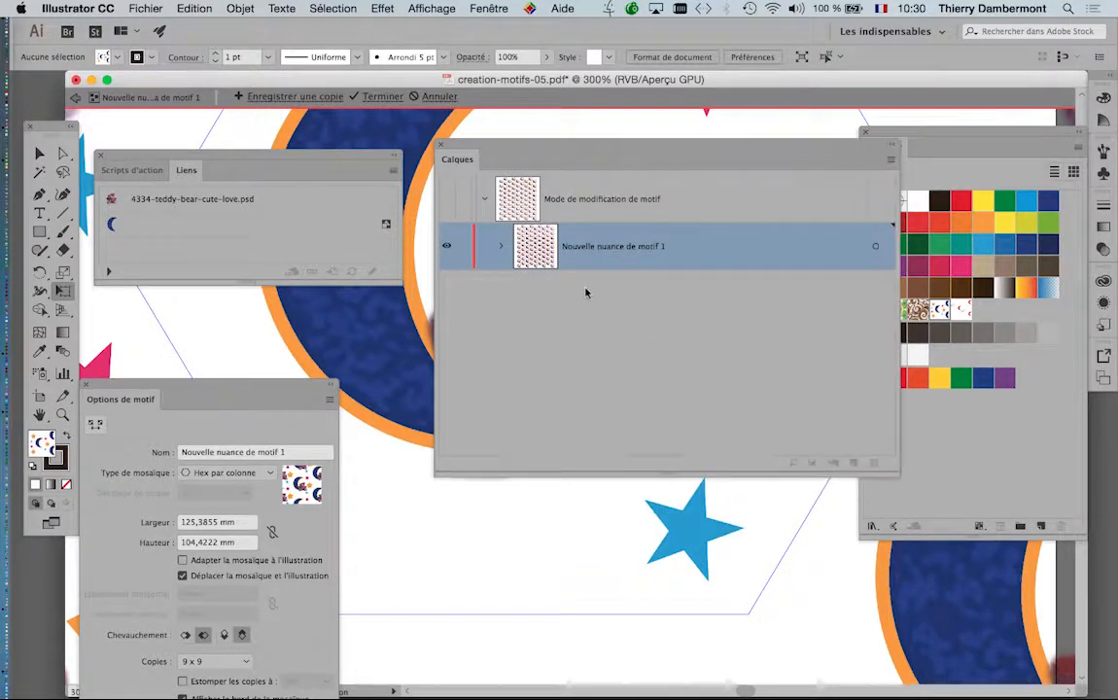
# Expand the Nouvelle nuance de motif 1 layer, lengthen the Layers panel and highlight the 4334-teddy-bear-cute-love.psd entry.
pyautogui.click(501, 248)
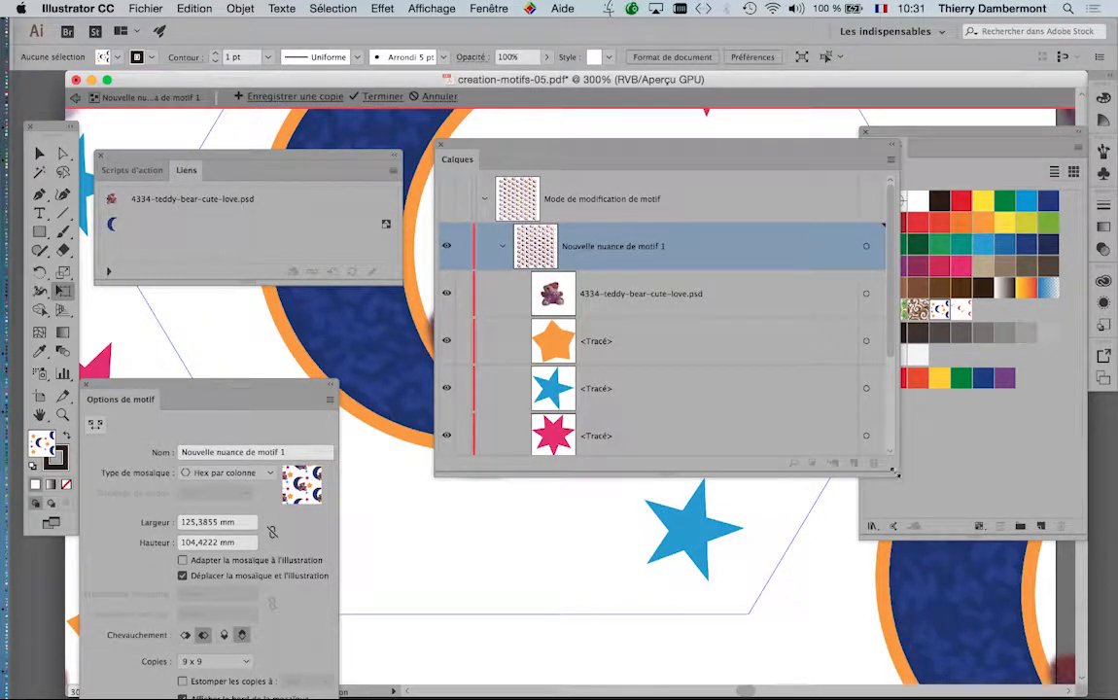
pyautogui.moveTo(897, 474); pyautogui.dragTo(892, 619)
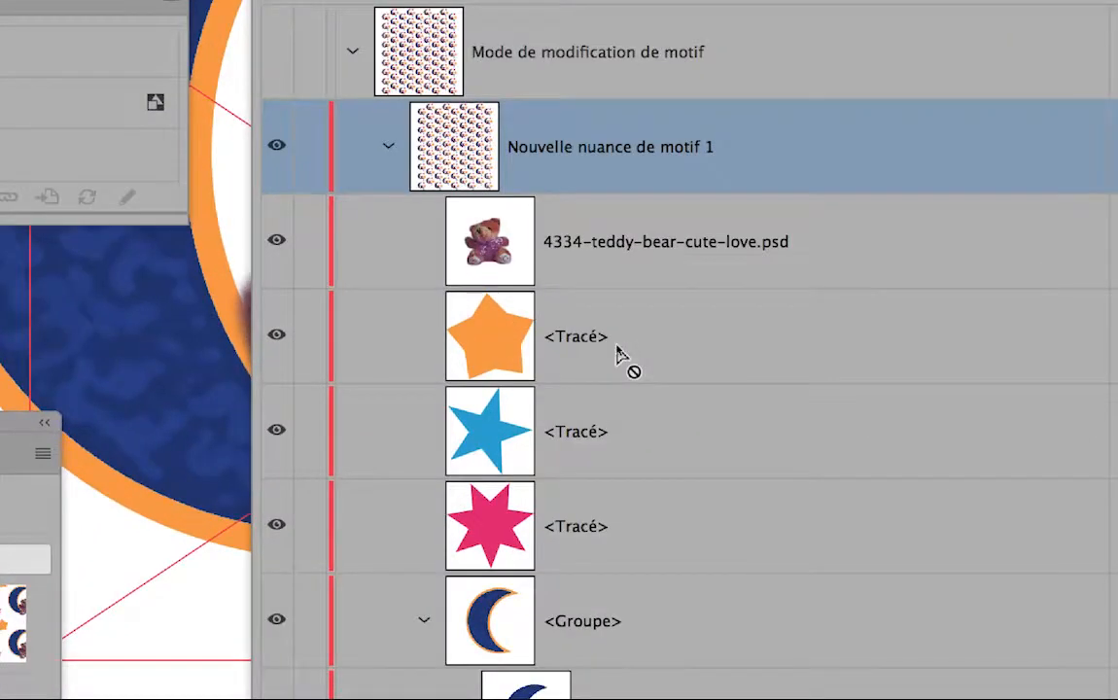
pyautogui.click(624, 263)
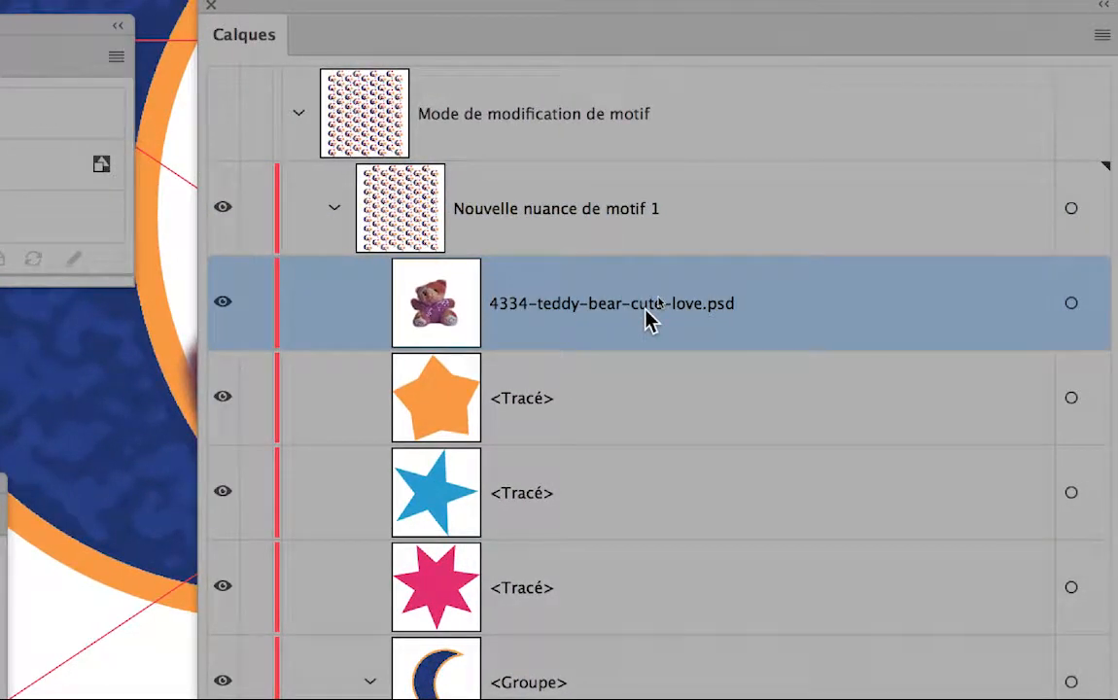
# Try to move the teddy bear image below the expanded moon group in the layer stack, and undo the move.
pyautogui.moveTo(649, 321); pyautogui.dragTo(656, 695)
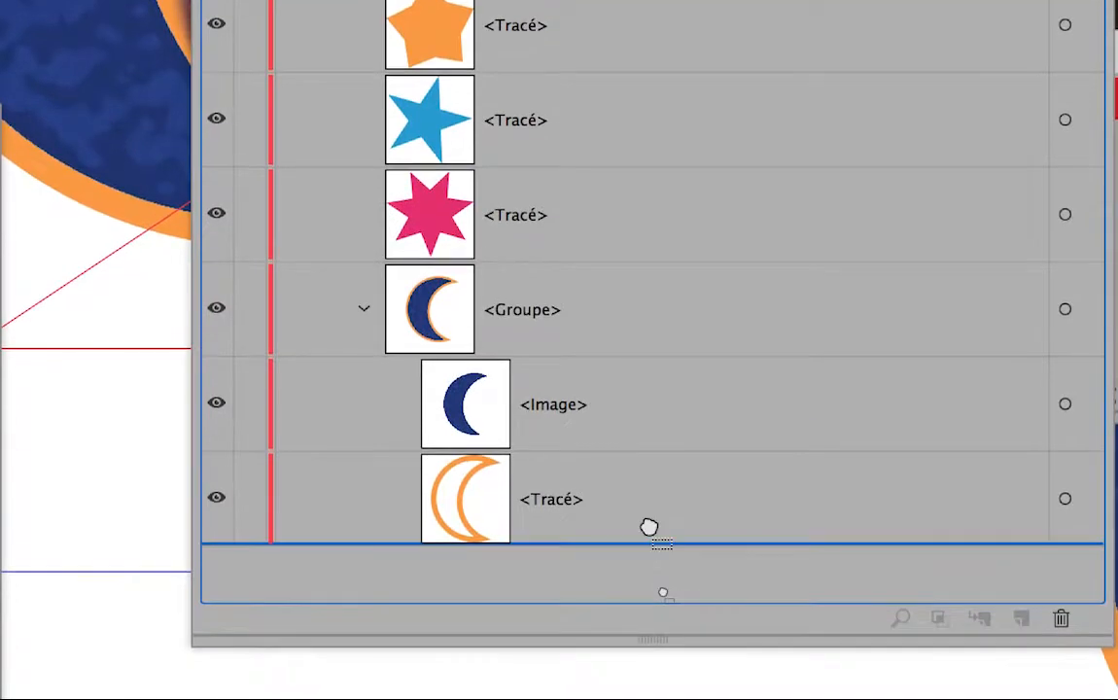
pyautogui.moveTo(649, 527); pyautogui.dragTo(650, 527)
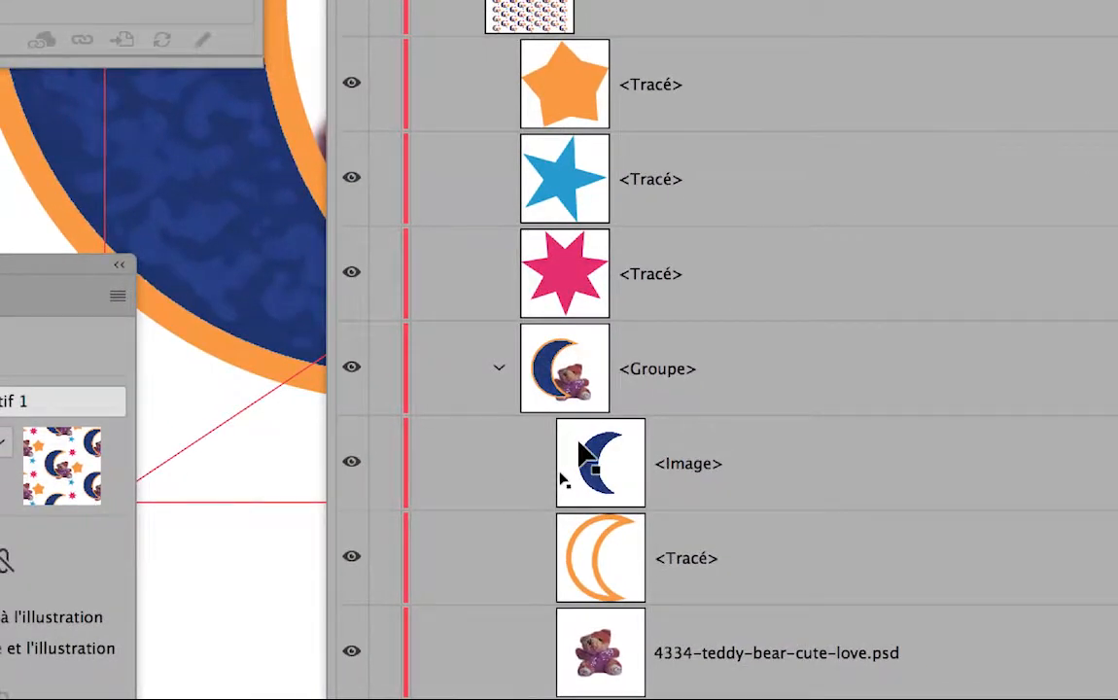
pyautogui.press('super+z')
# Collapse the moon group in the layer list and move 4334-teddy-bear-cute-love.psd directly below it.
pyautogui.click(499, 462)
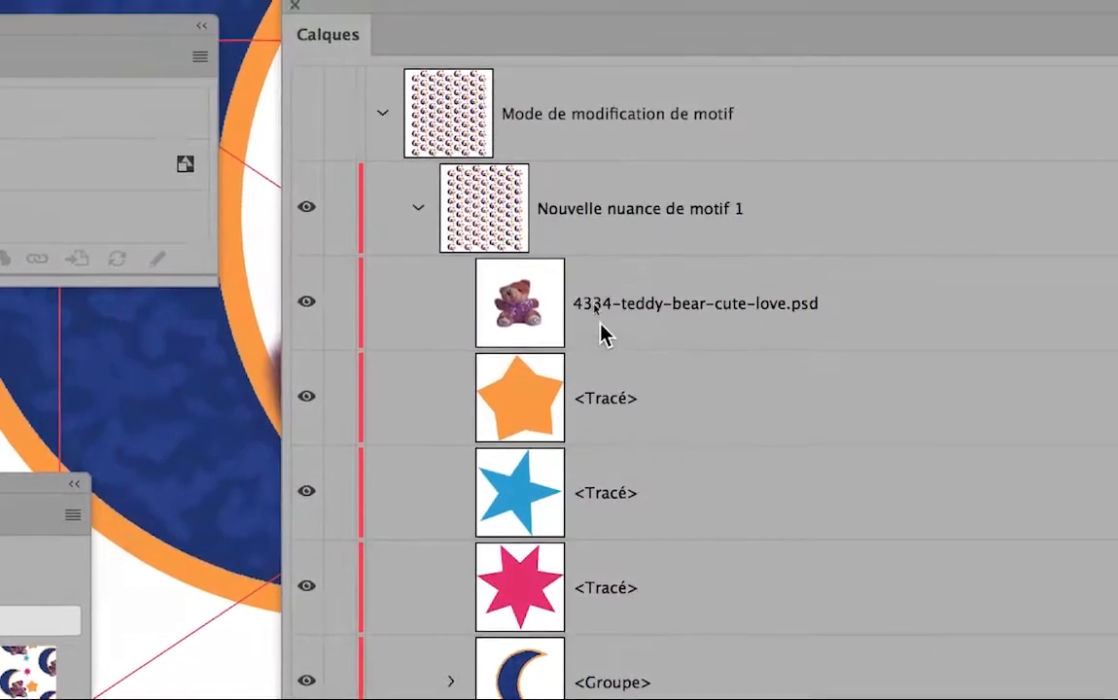
pyautogui.moveTo(692, 101); pyautogui.dragTo(702, 150)
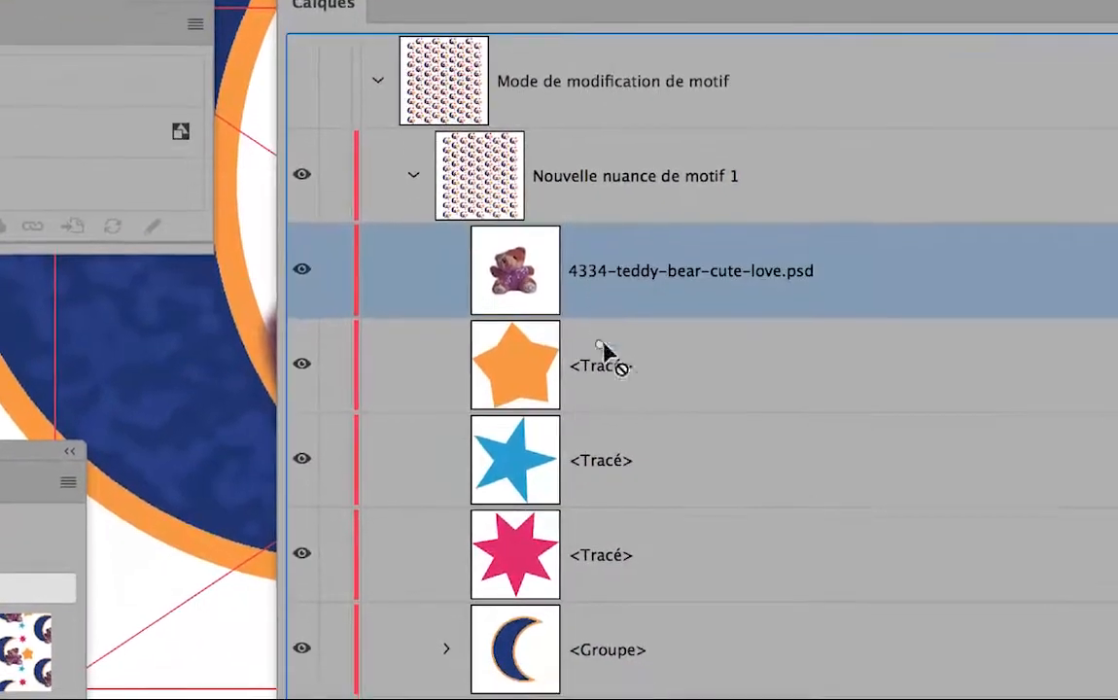
pyautogui.moveTo(603, 352); pyautogui.dragTo(611, 470)
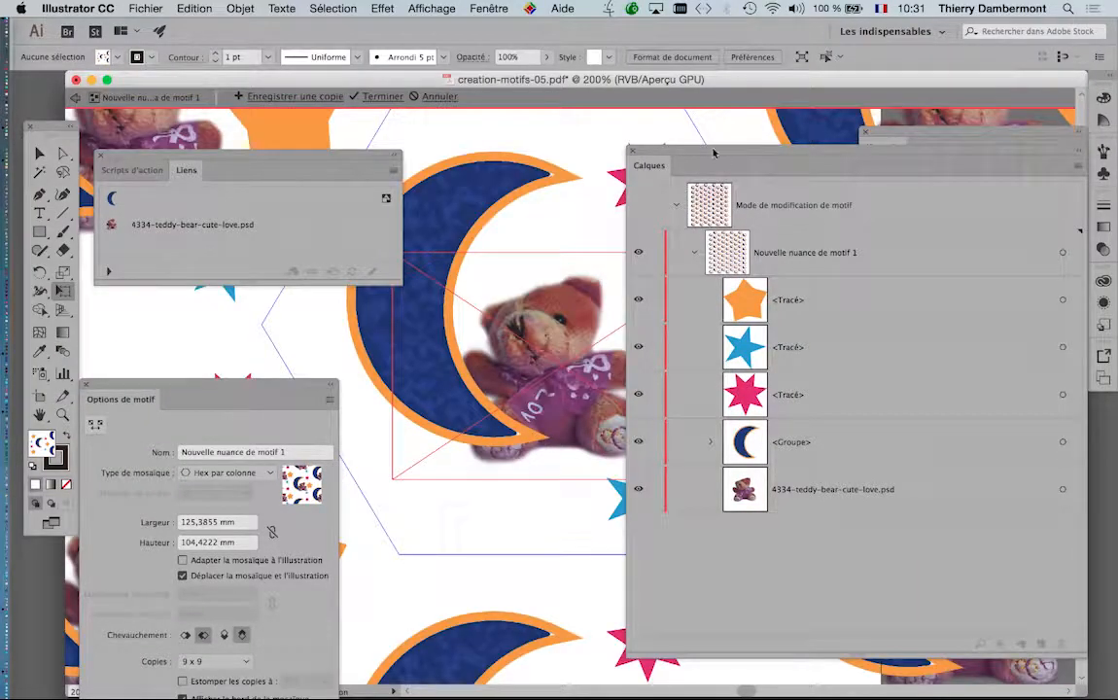
# Move the Layers panel off the artwork and shift the teddy bear so it sits closer inside the moon's curve.
pyautogui.moveTo(713, 153); pyautogui.dragTo(784, 161)
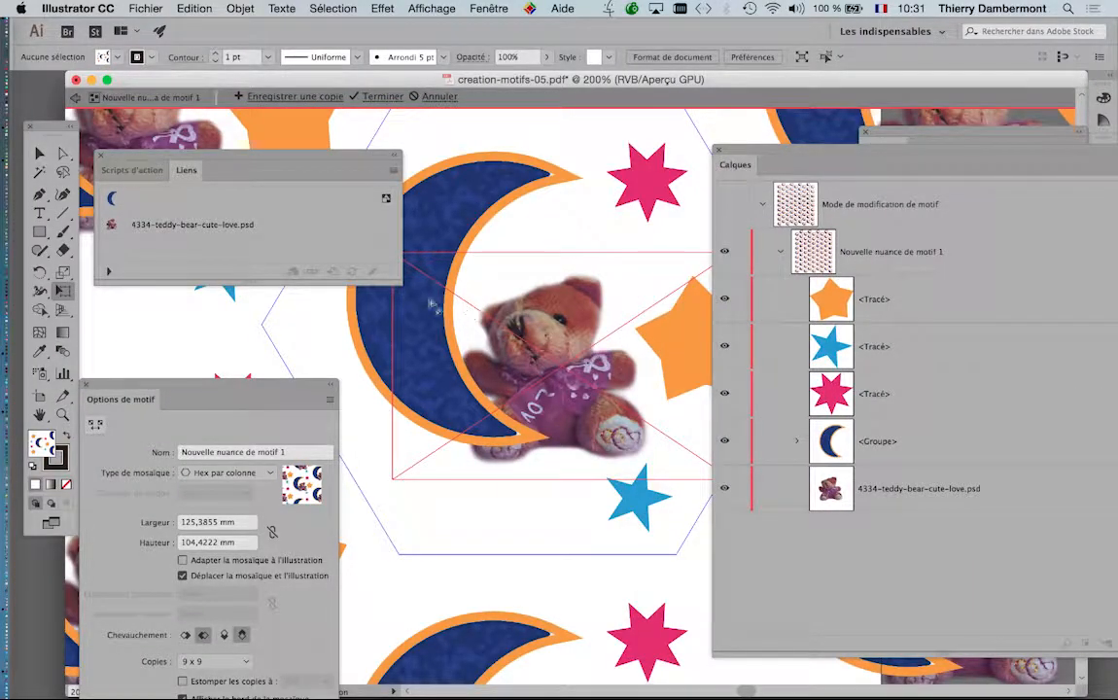
pyautogui.click(39, 152)
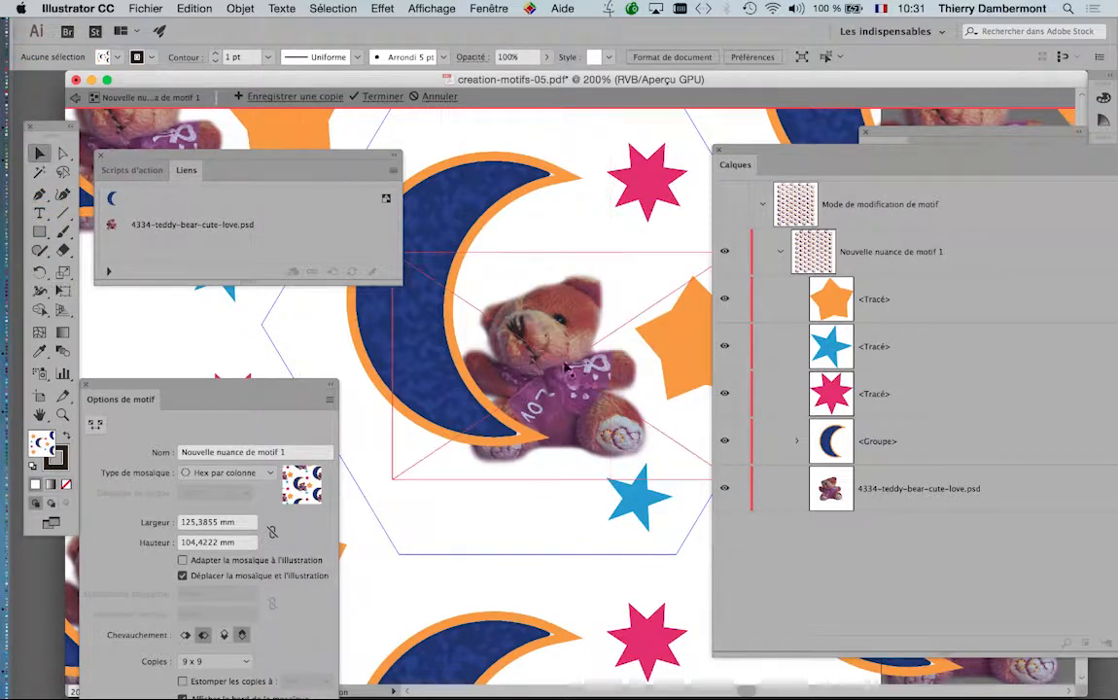
pyautogui.moveTo(567, 367); pyautogui.dragTo(522, 362)
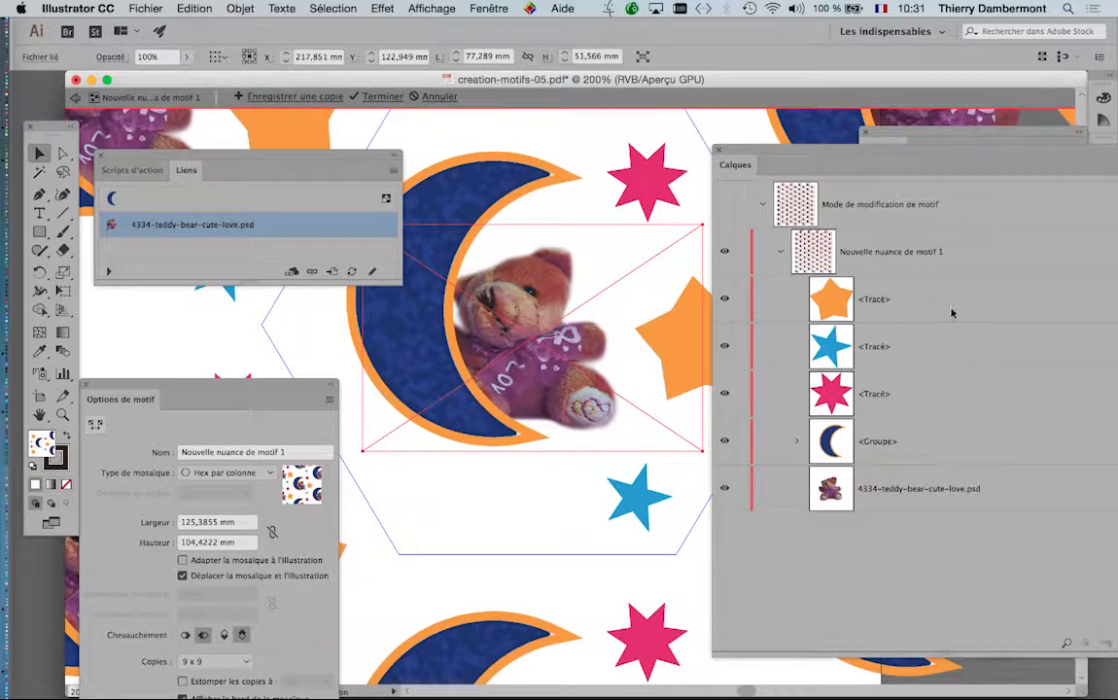
# Expand the moon group, place the teddy bear between the moon's image and outline, and bring it out above the group.
pyautogui.moveTo(784, 155); pyautogui.dragTo(715, 117)
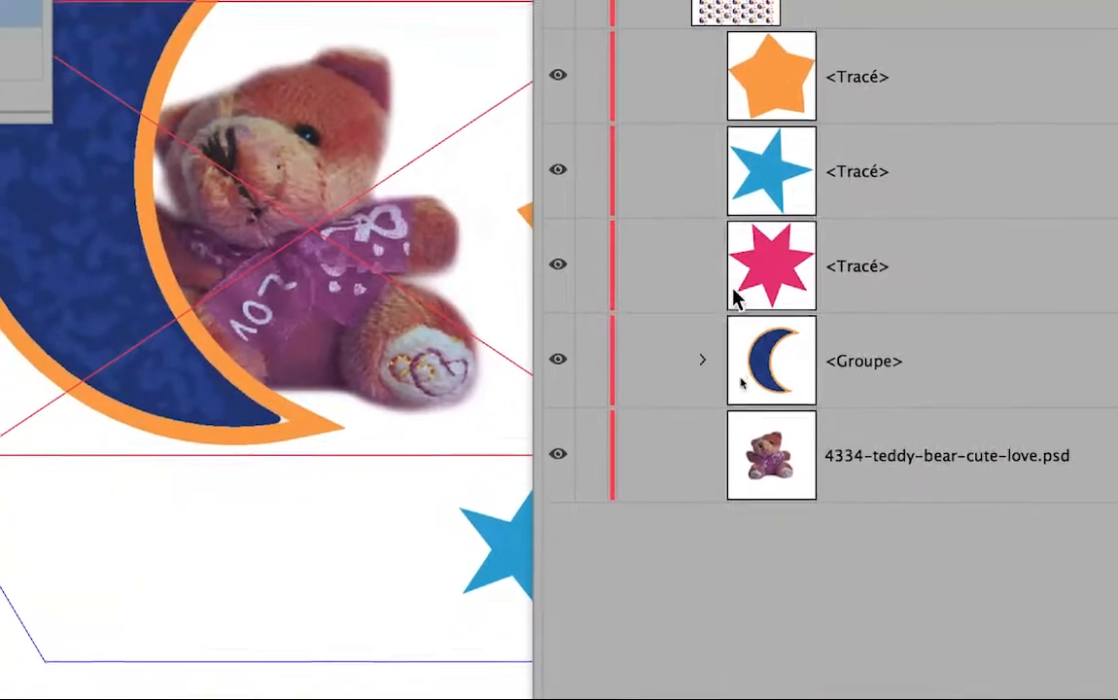
pyautogui.click(717, 324)
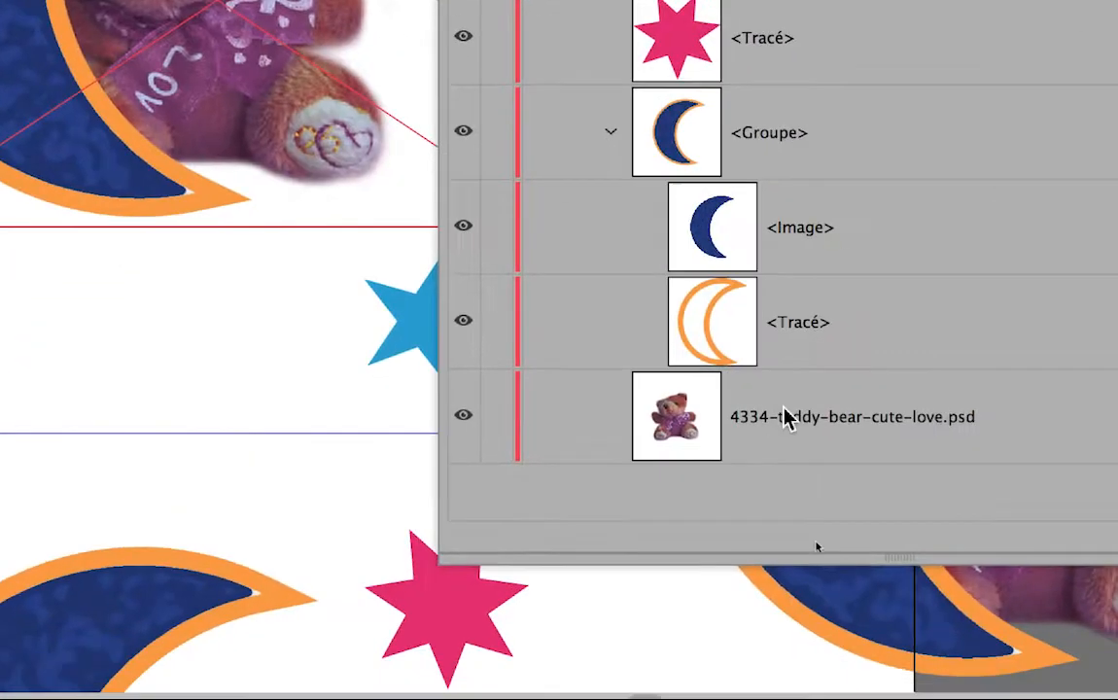
pyautogui.click(898, 418)
pyautogui.moveTo(788, 413); pyautogui.dragTo(805, 295)
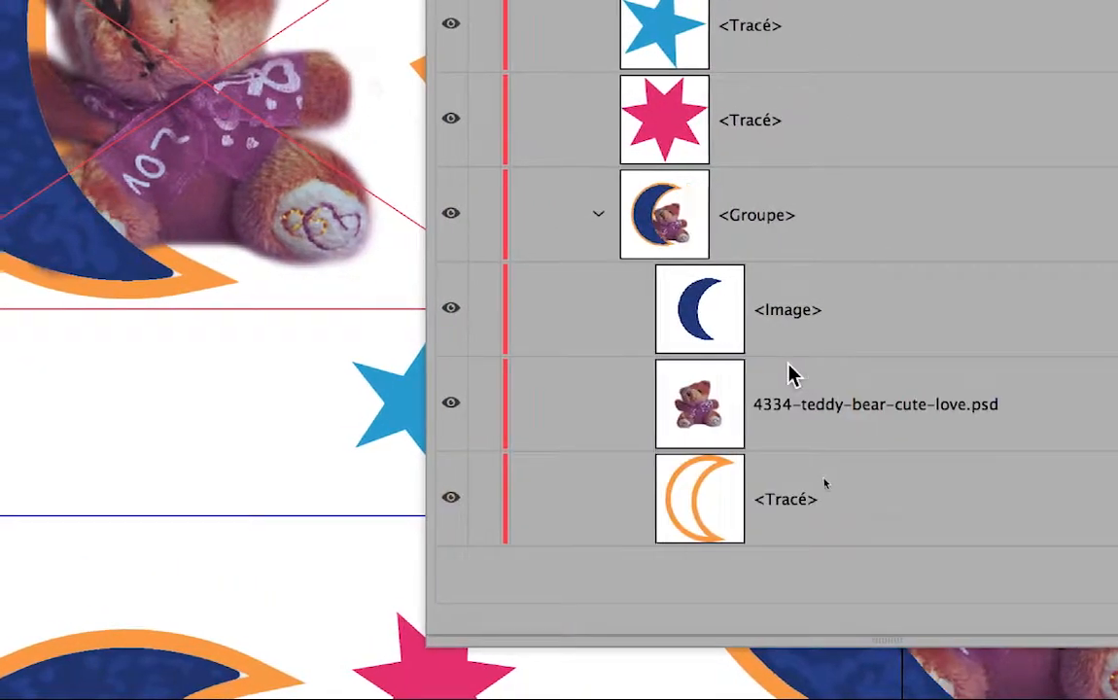
pyautogui.moveTo(794, 397); pyautogui.dragTo(800, 253)
pyautogui.moveTo(794, 322); pyautogui.dragTo(792, 251)
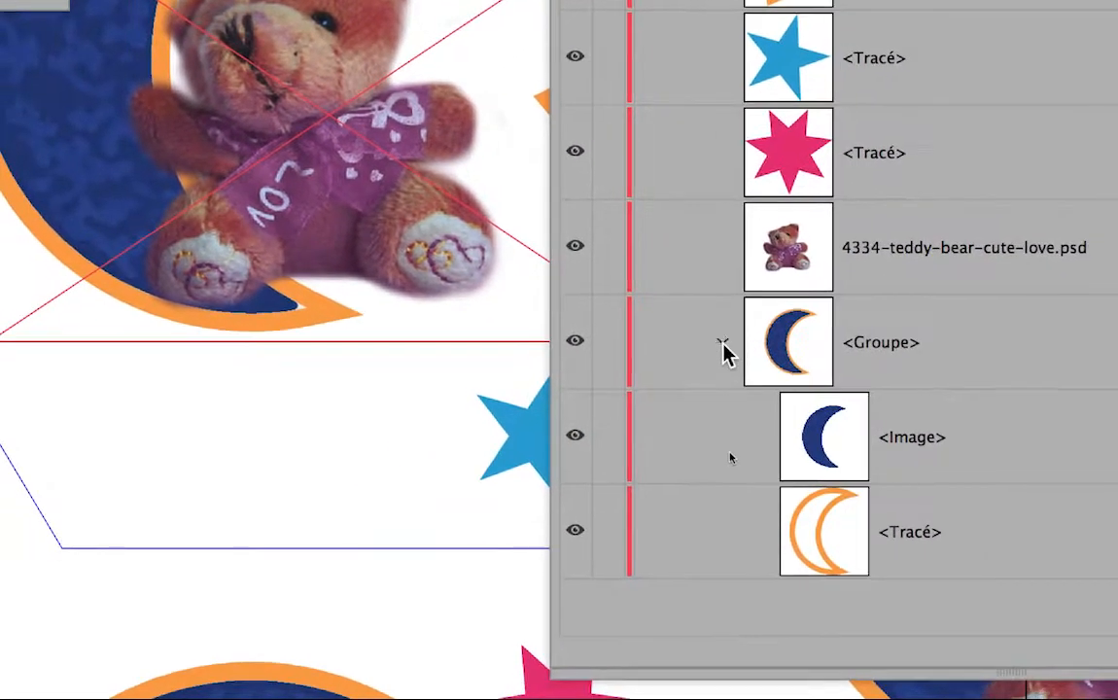
# Collapse the moon group and send the teddy bear entry back below it in the layer stack.
pyautogui.click(593, 430)
pyautogui.moveTo(813, 307); pyautogui.dragTo(813, 401)
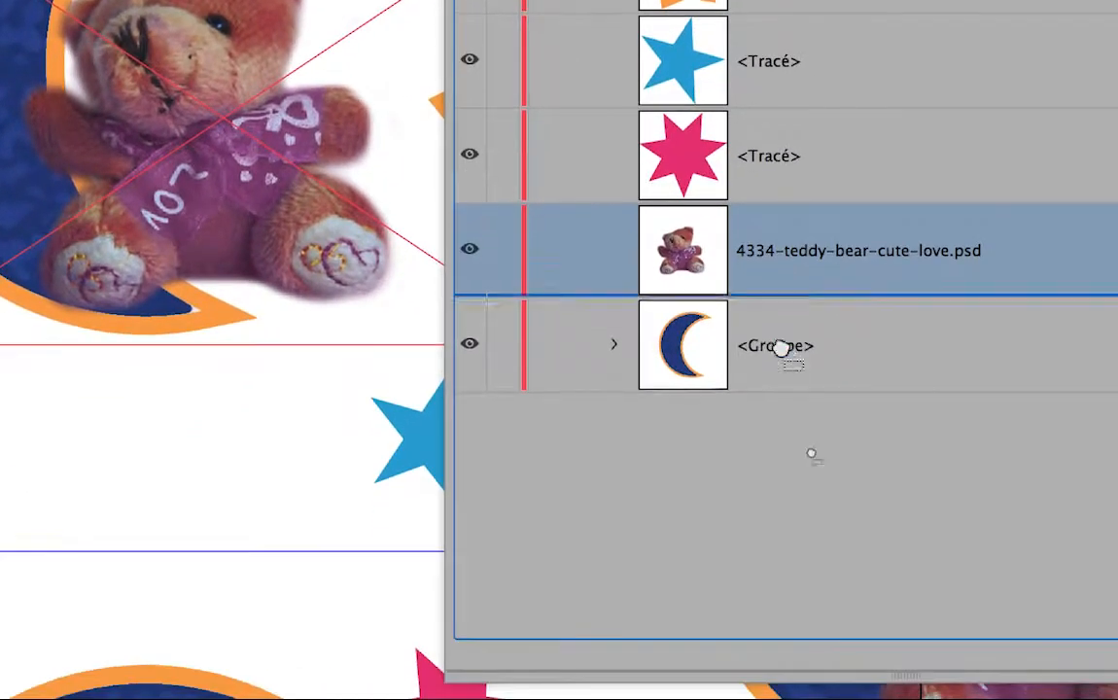
pyautogui.moveTo(779, 355); pyautogui.dragTo(781, 361)
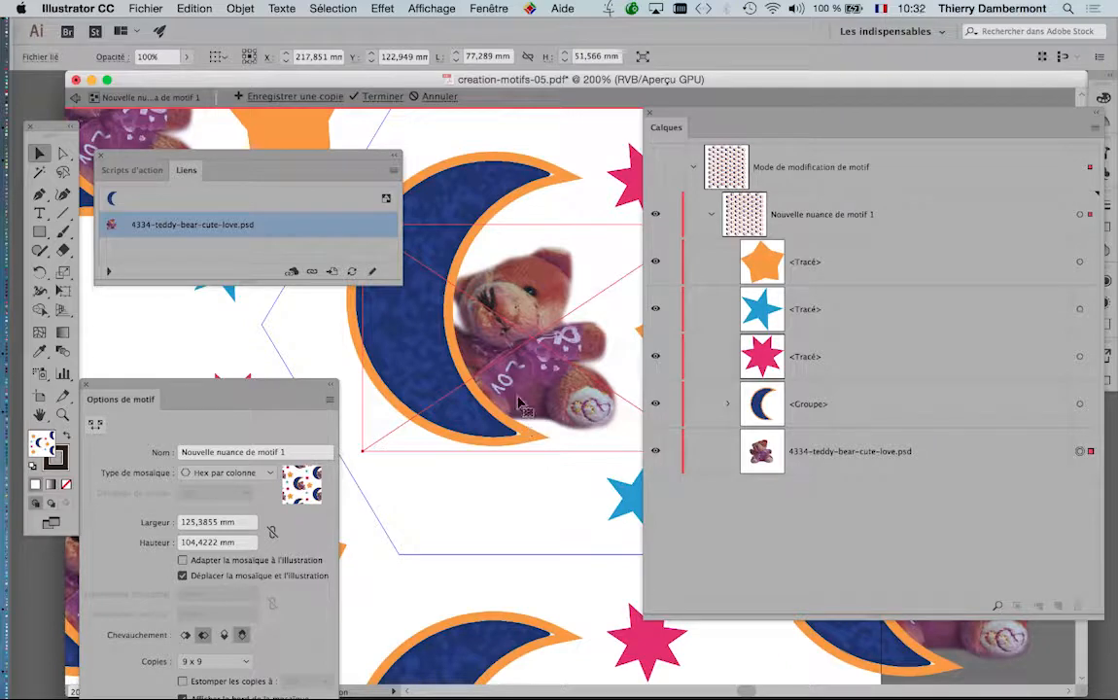
# Close the Layers panel and leave pattern editing mode, accepting to exit without redefining the pattern.
pyautogui.press('super+minus')
pyautogui.press('super+minus')
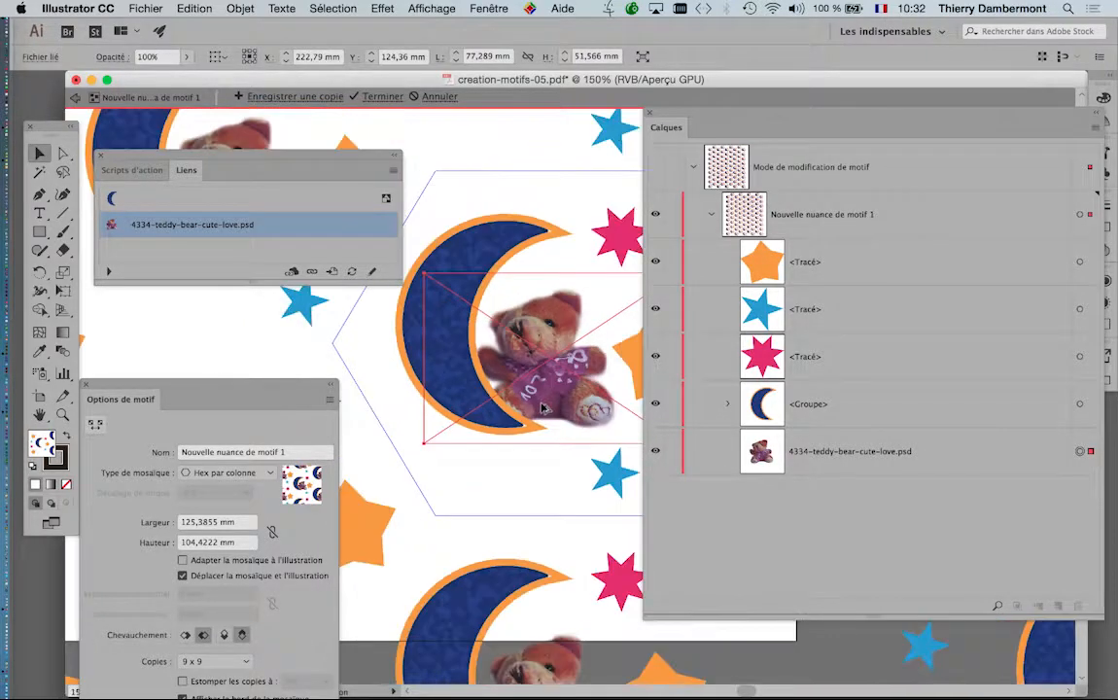
pyautogui.press('super+minus')
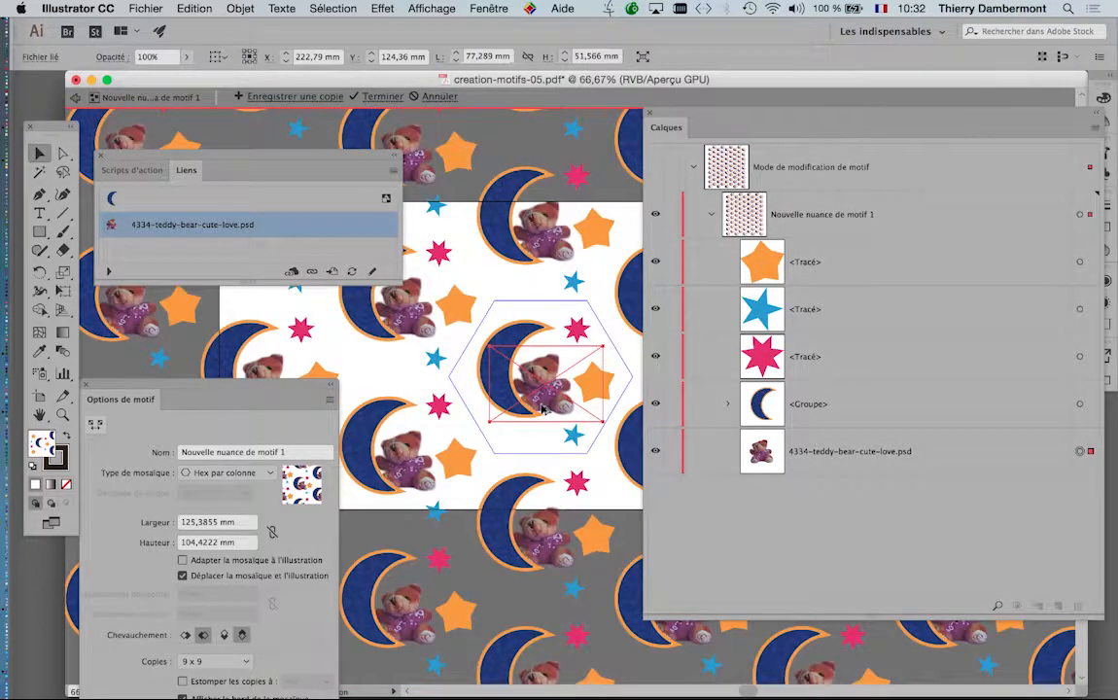
pyautogui.click(654, 113)
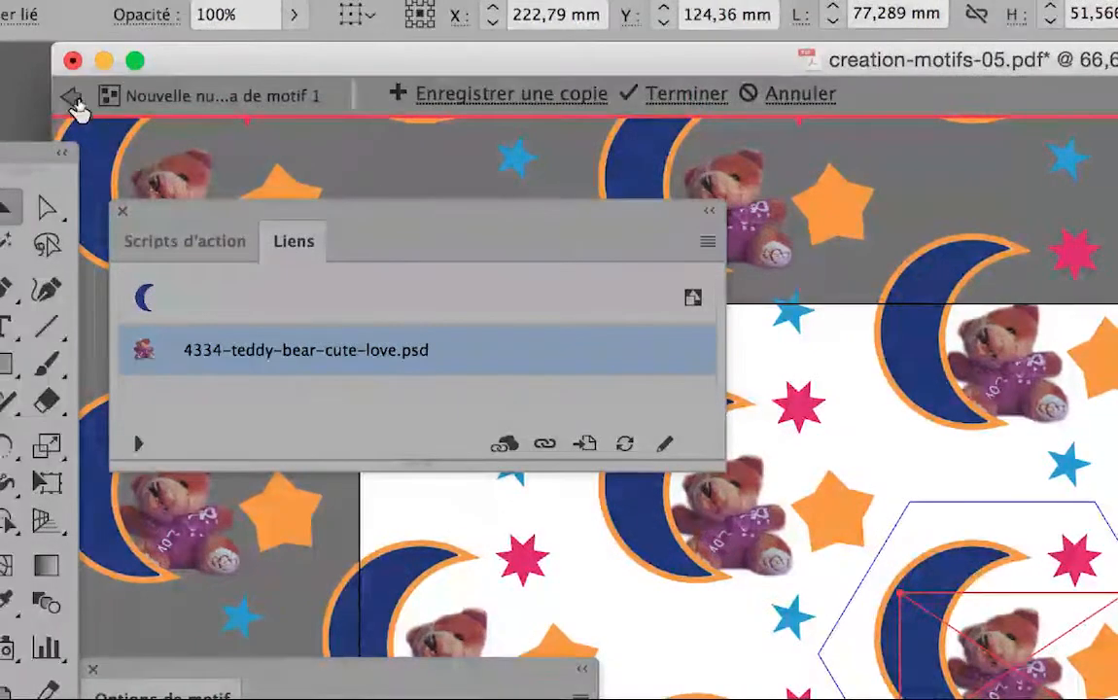
pyautogui.click(73, 97)
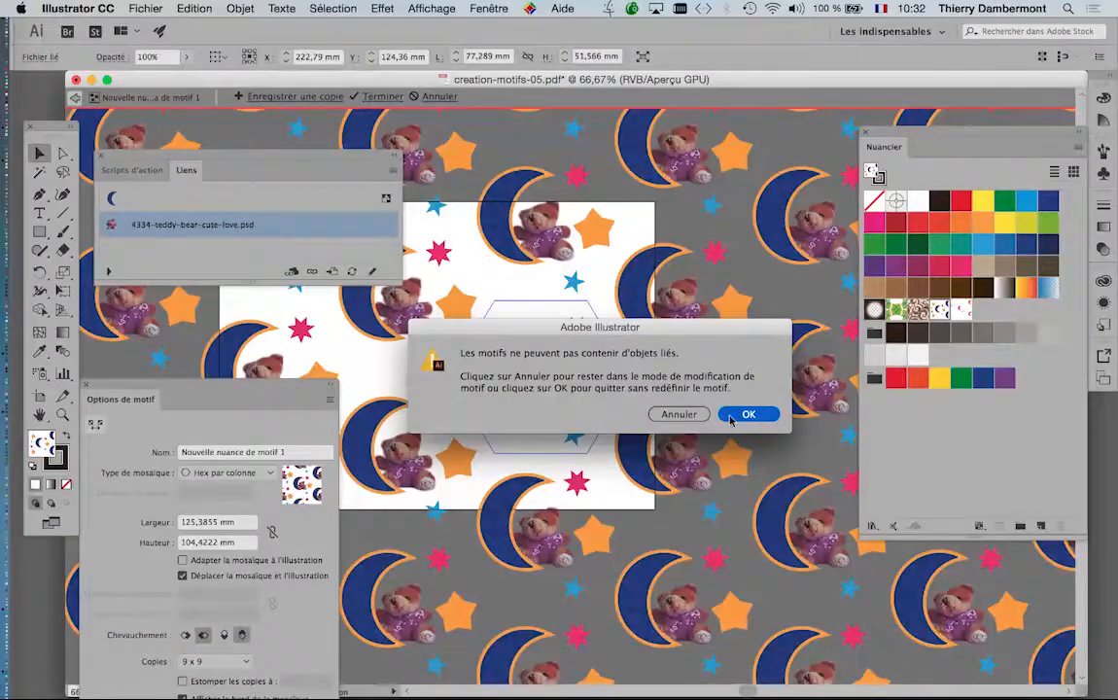
pyautogui.moveTo(686, 332)
pyautogui.mouseDown()
pyautogui.moveTo(658, 307)
pyautogui.moveTo(664, 332)
pyautogui.mouseUp()
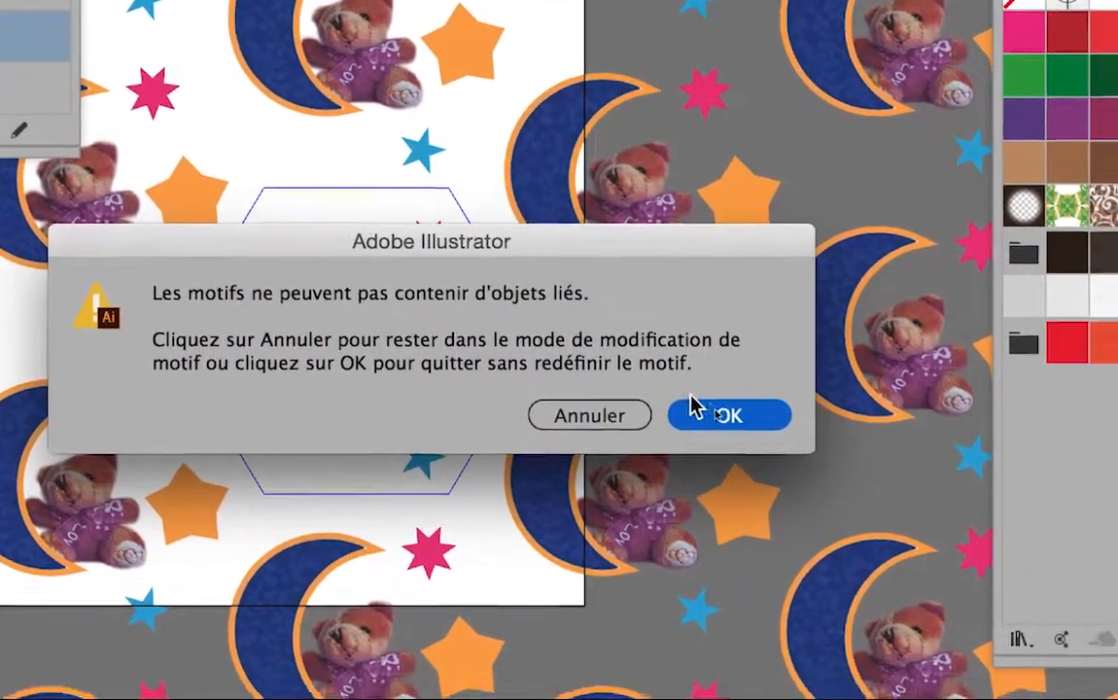
pyautogui.click(724, 429)
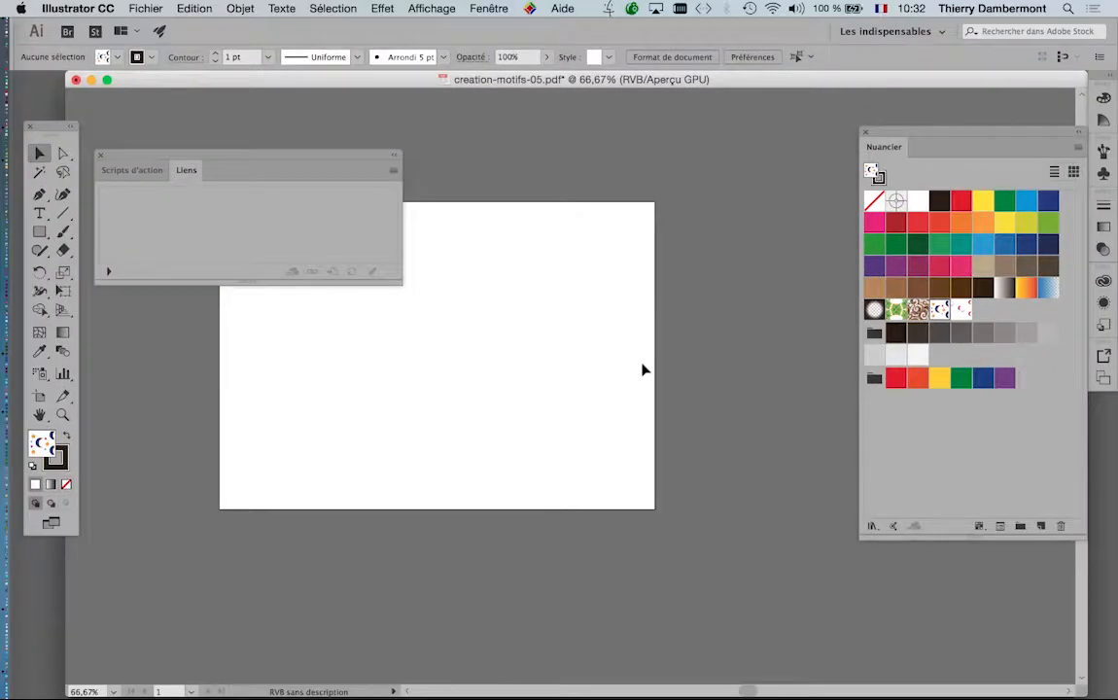
# Reopen the moon and stars pattern swatch and import 4334-teddy-bear-cute-love.psd unlinked, placing it about 71 × 54 mm over the moon.
pyautogui.doubleClick(941, 309)
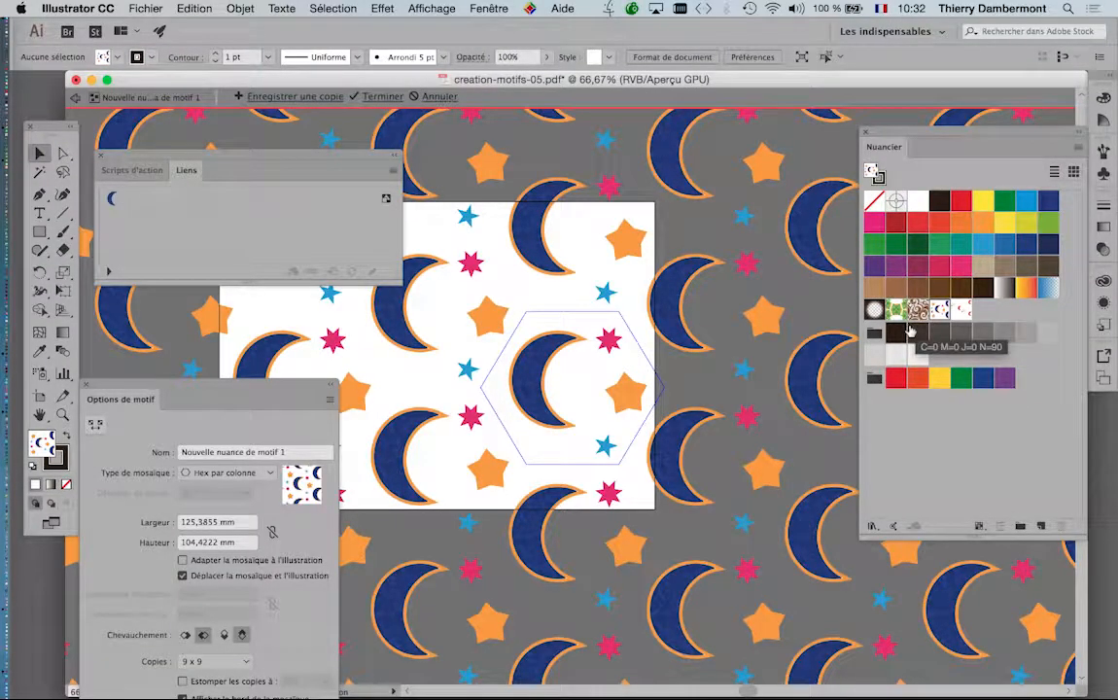
pyautogui.click(138, 8)
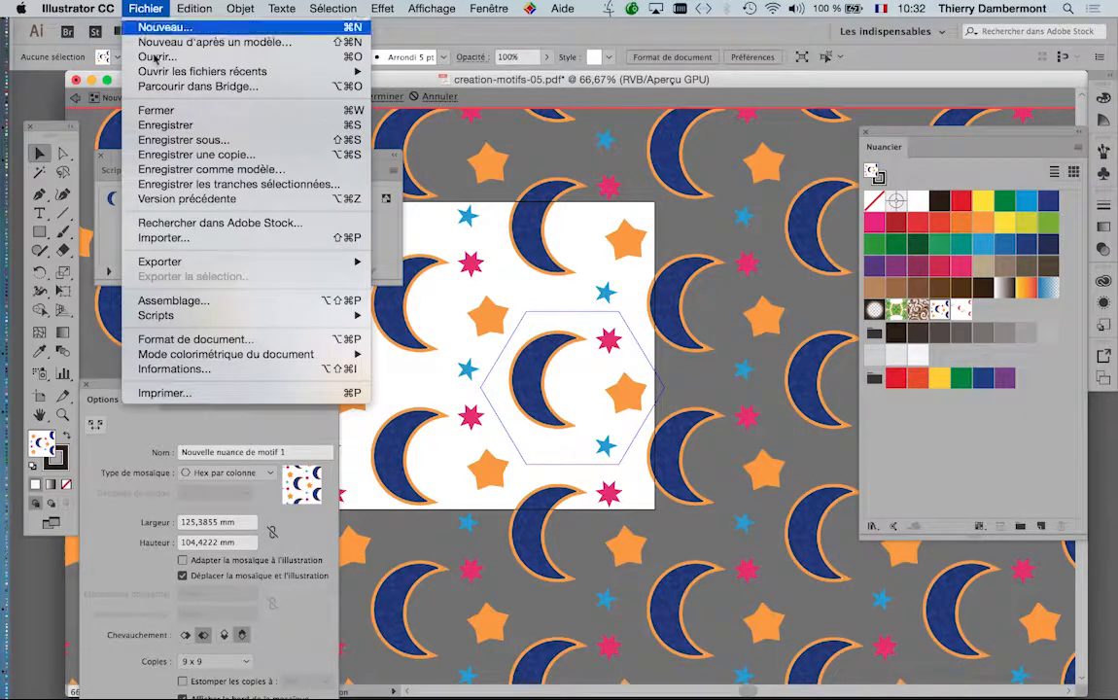
pyautogui.click(180, 238)
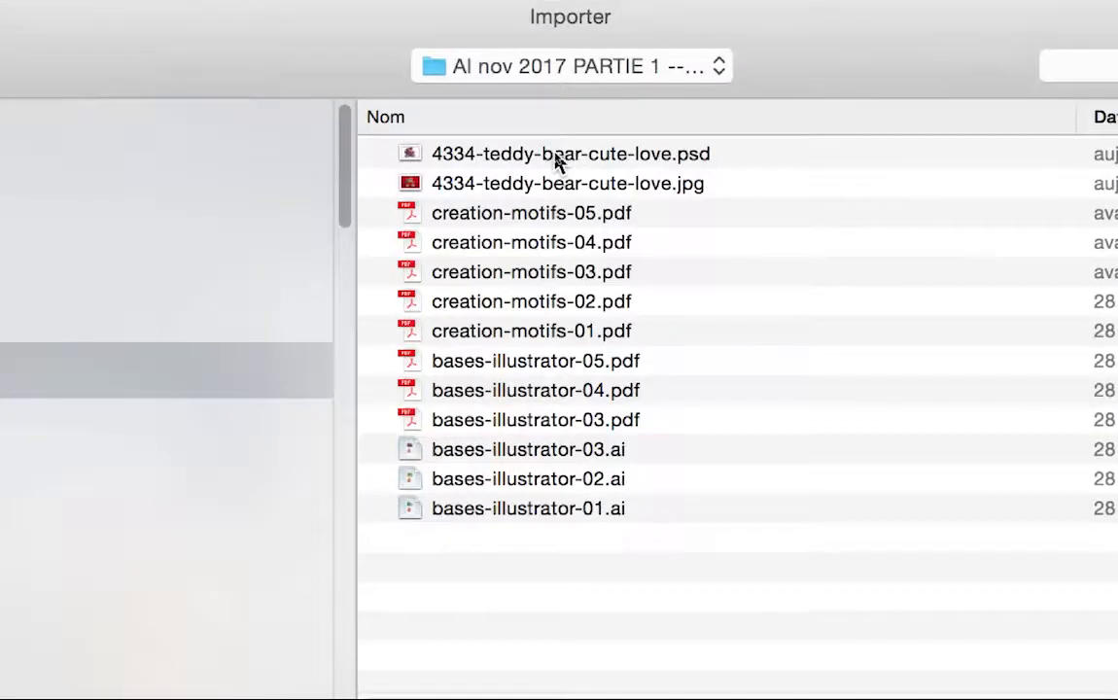
pyautogui.click(559, 155)
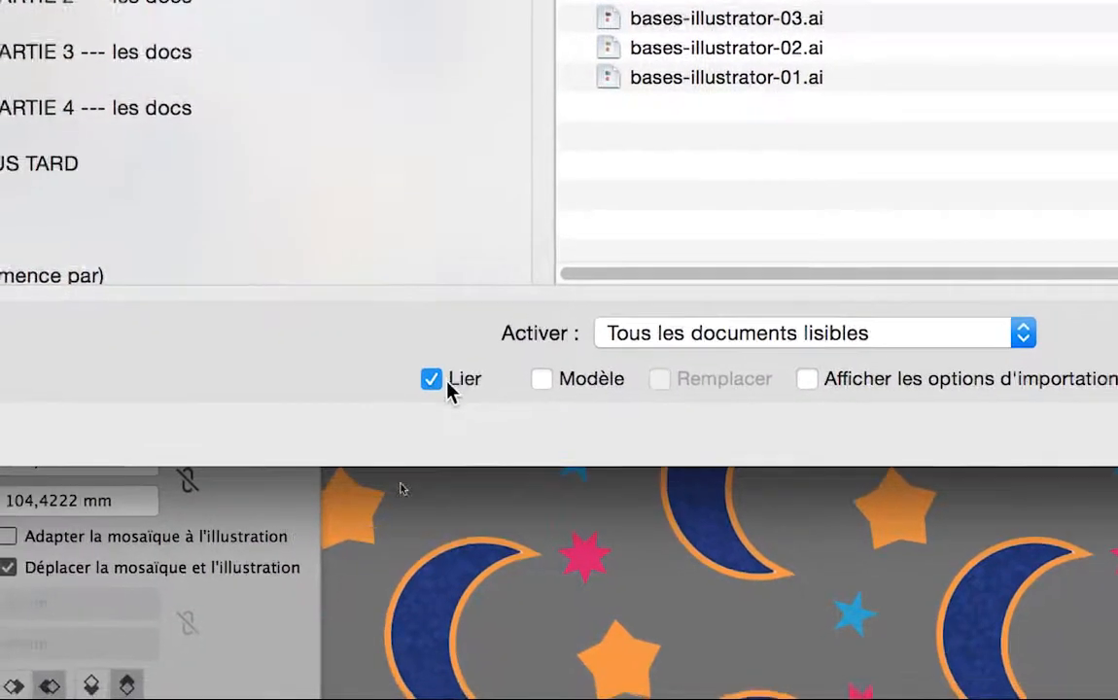
pyautogui.click(449, 387)
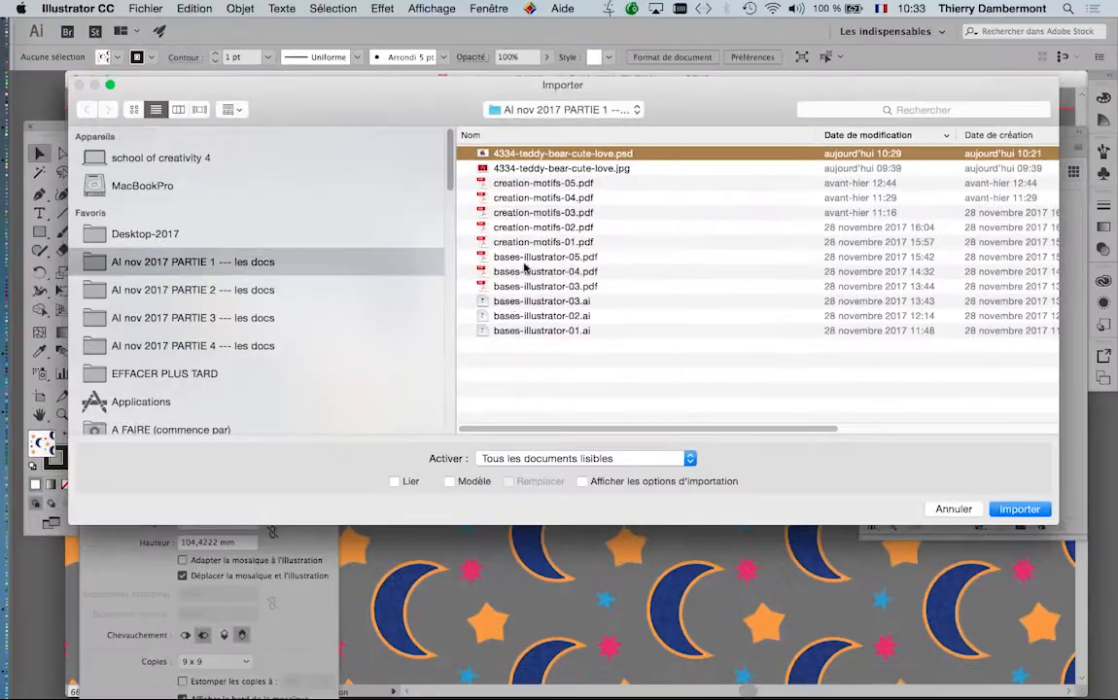
pyautogui.click(1020, 510)
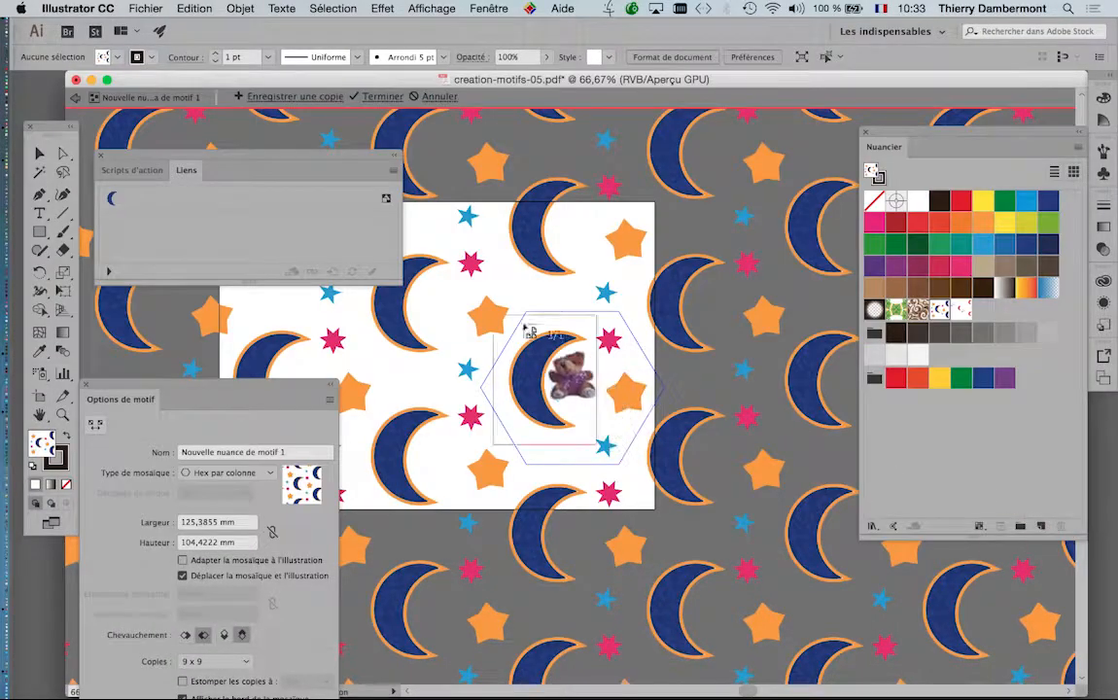
pyautogui.moveTo(613, 409); pyautogui.dragTo(594, 409)
# Scale the embedded teddy bear proportionally to about 55 × 43 mm and position it inside the moon's curve.
pyautogui.press('super+plus')
pyautogui.press('super+plus')
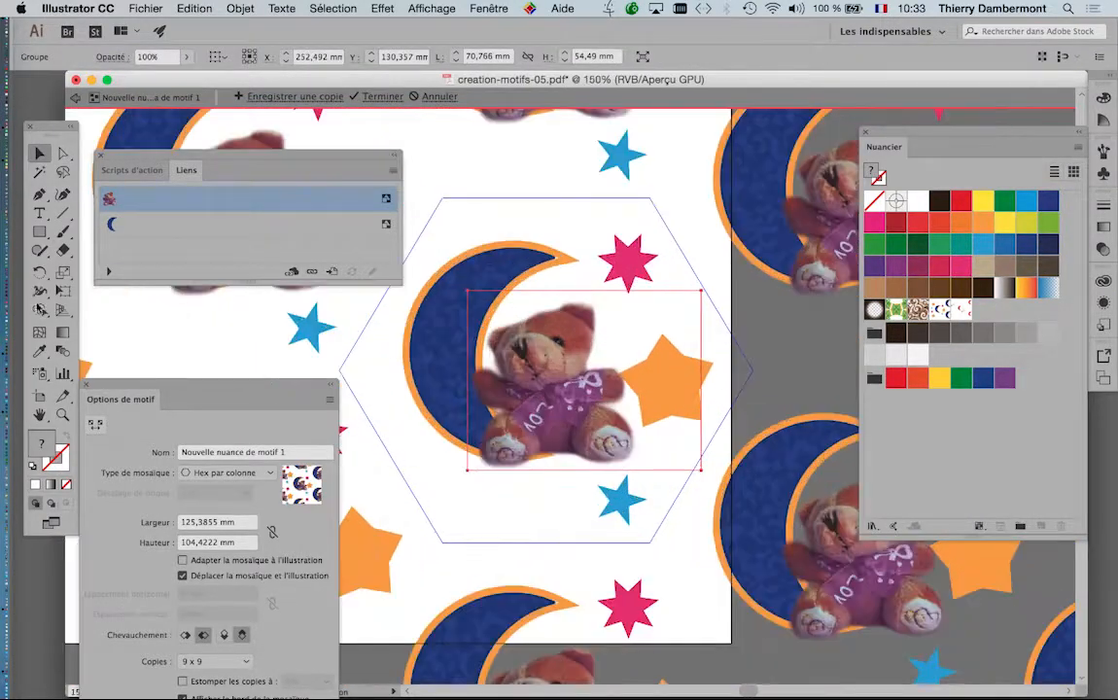
pyautogui.click(64, 291)
pyautogui.moveTo(703, 296); pyautogui.dragTo(662, 319)
pyautogui.moveTo(521, 370); pyautogui.dragTo(523, 361)
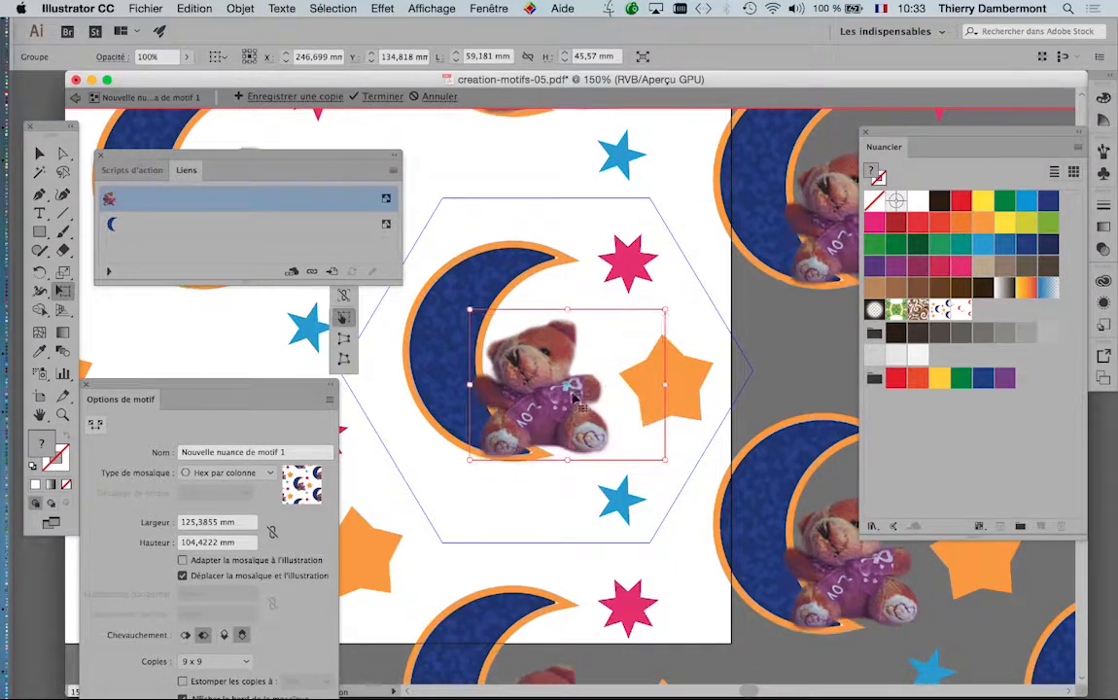
pyautogui.moveTo(663, 308); pyautogui.dragTo(653, 317)
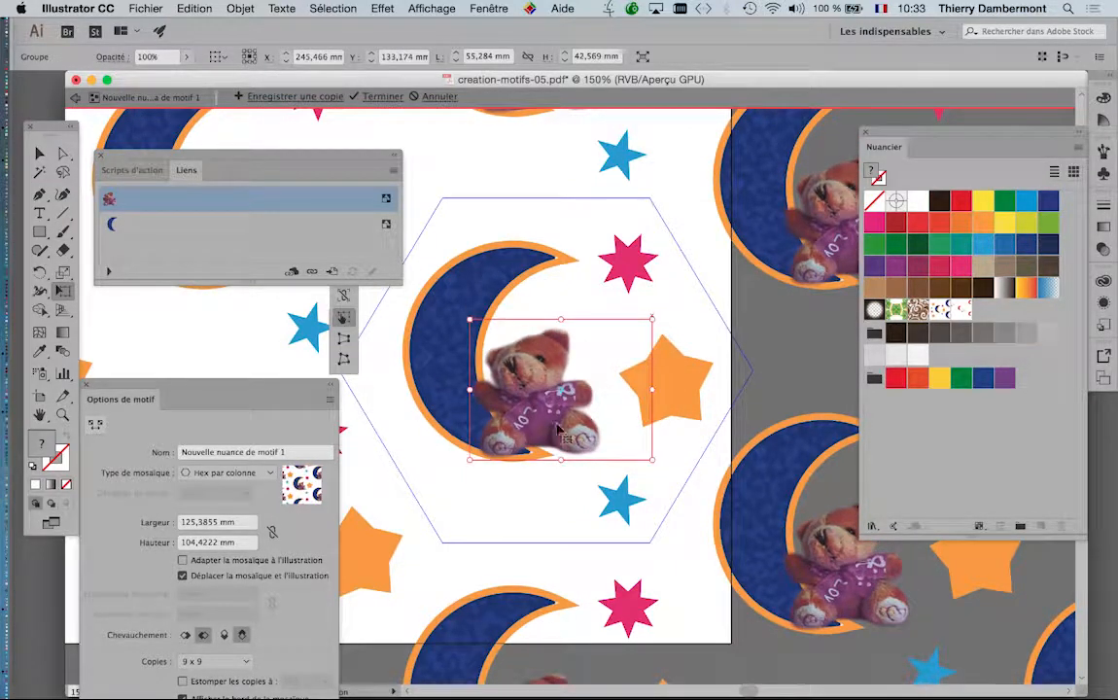
pyautogui.moveTo(550, 428)
pyautogui.mouseDown()
pyautogui.moveTo(554, 412)
pyautogui.moveTo(561, 421)
pyautogui.mouseUp()
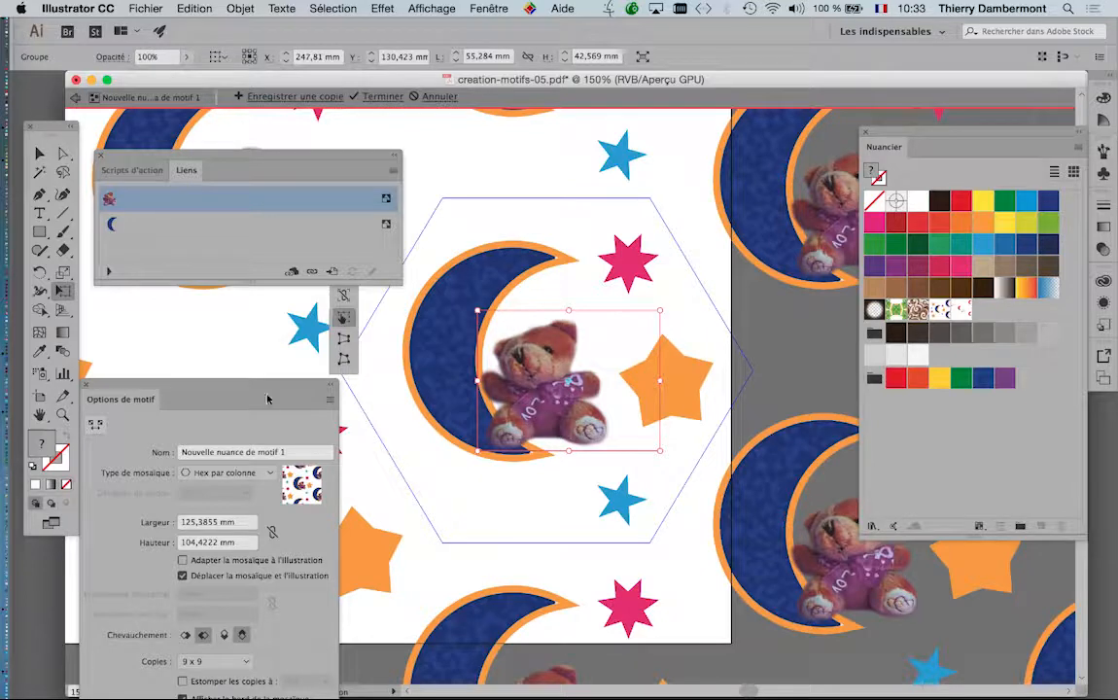
# Move the pattern options panel up until all its settings fit on screen and show the Layers panel.
pyautogui.moveTo(269, 391); pyautogui.dragTo(294, 344)
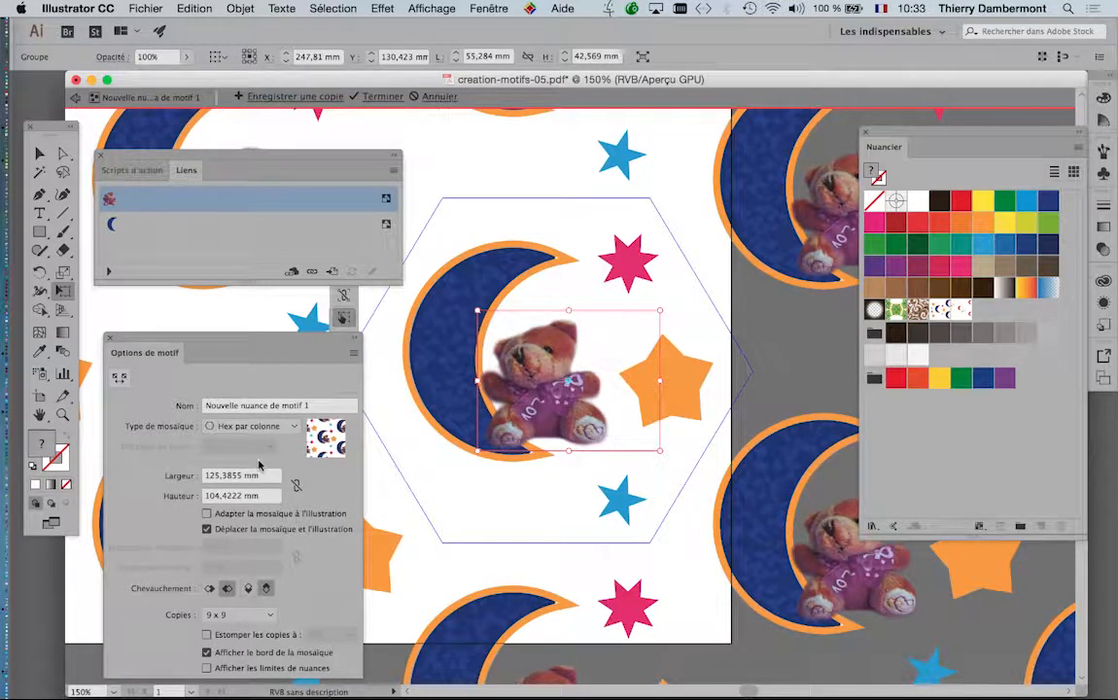
pyautogui.click(489, 8)
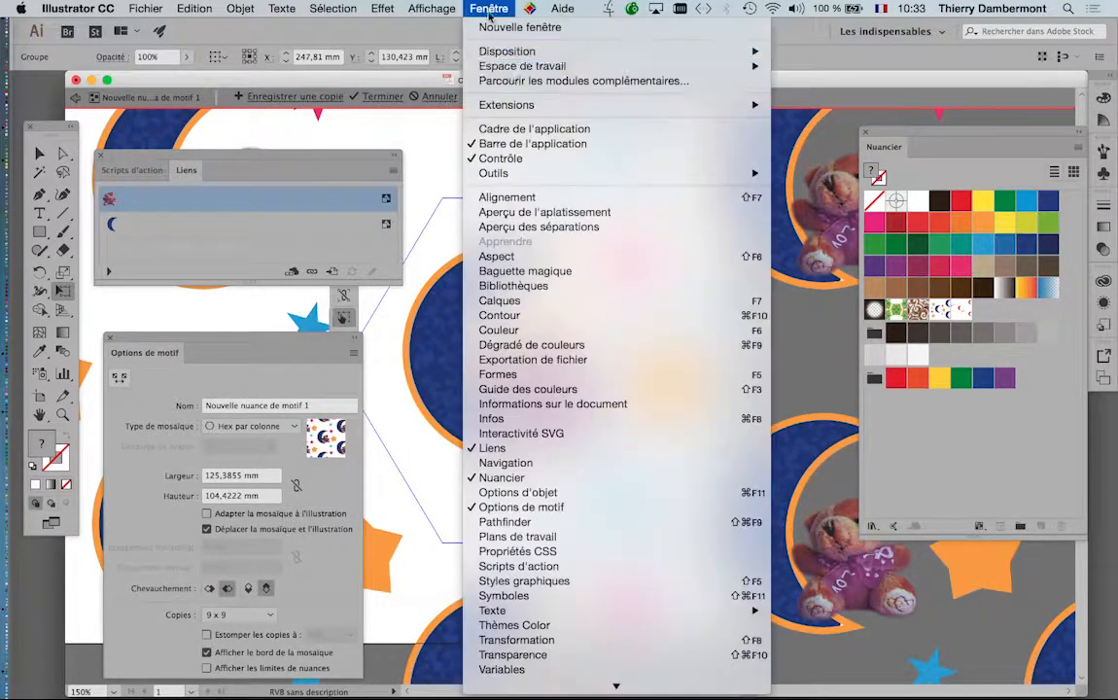
pyautogui.click(526, 303)
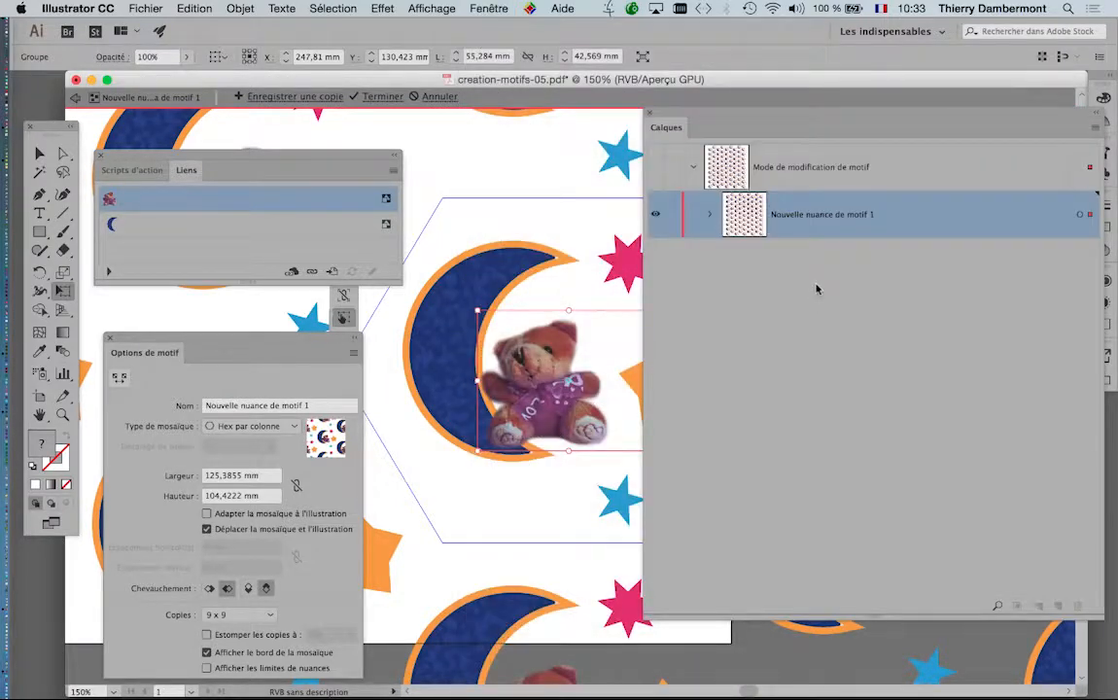
# Expand the Nouvelle nuance de motif 1 layer, collapse the moon group and move the embedded teddy bear below it.
pyautogui.click(711, 215)
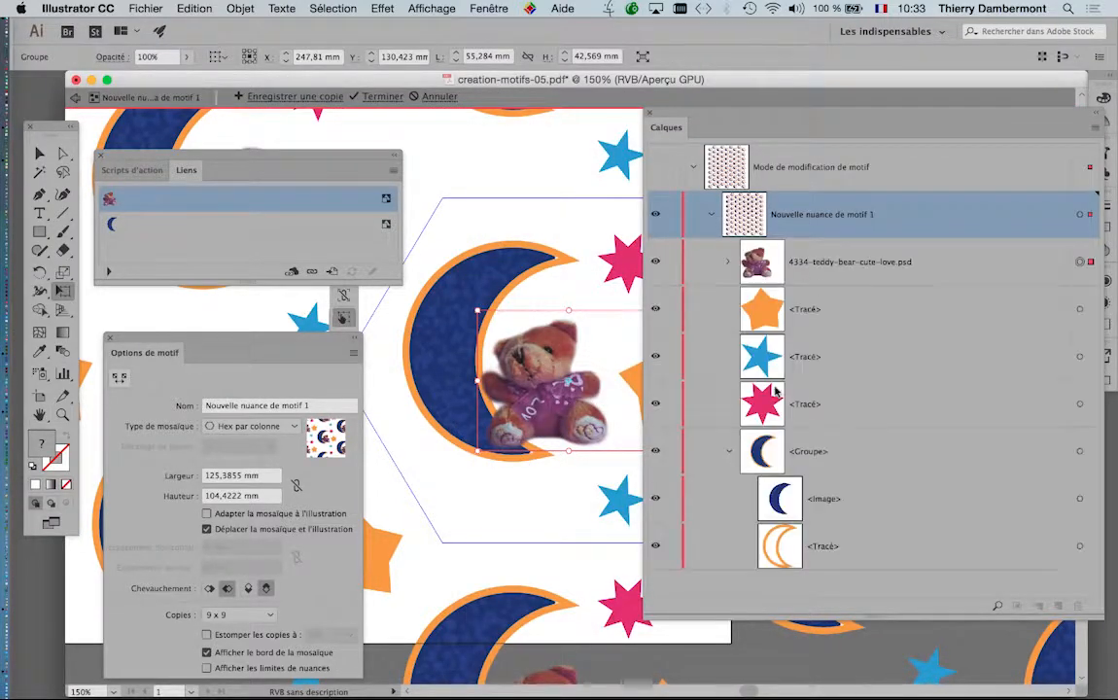
pyautogui.click(729, 459)
pyautogui.moveTo(836, 272); pyautogui.dragTo(852, 470)
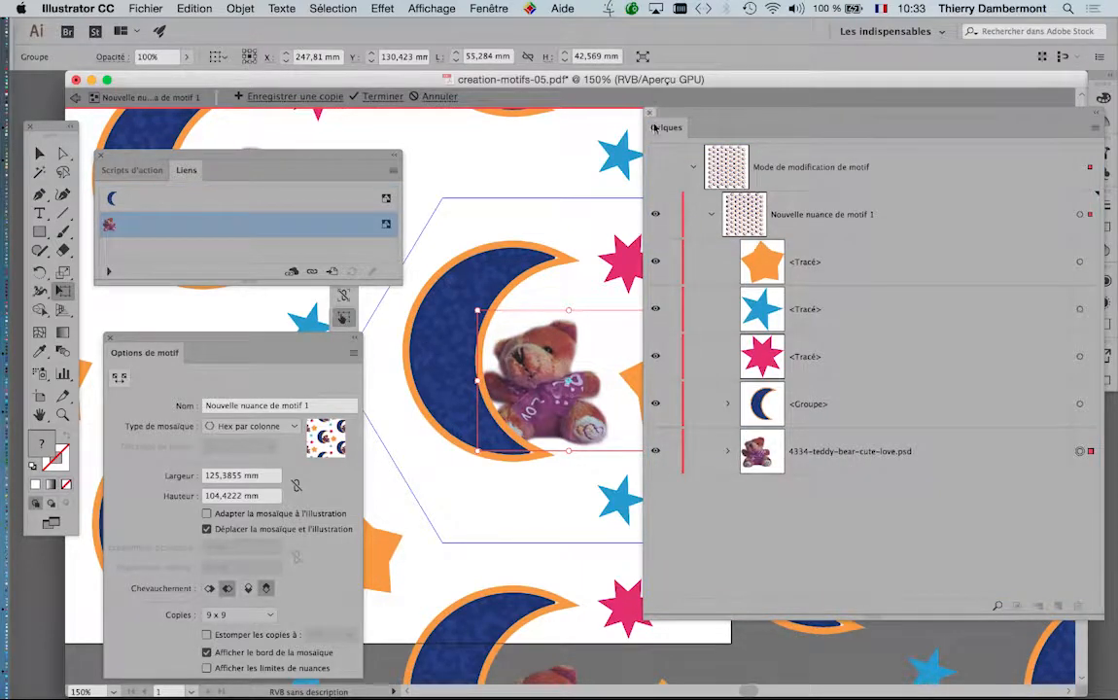
# Close the Layers panel and leave pattern editing mode, keeping the changes to the moon and teddy bear swatch.
pyautogui.click(652, 114)
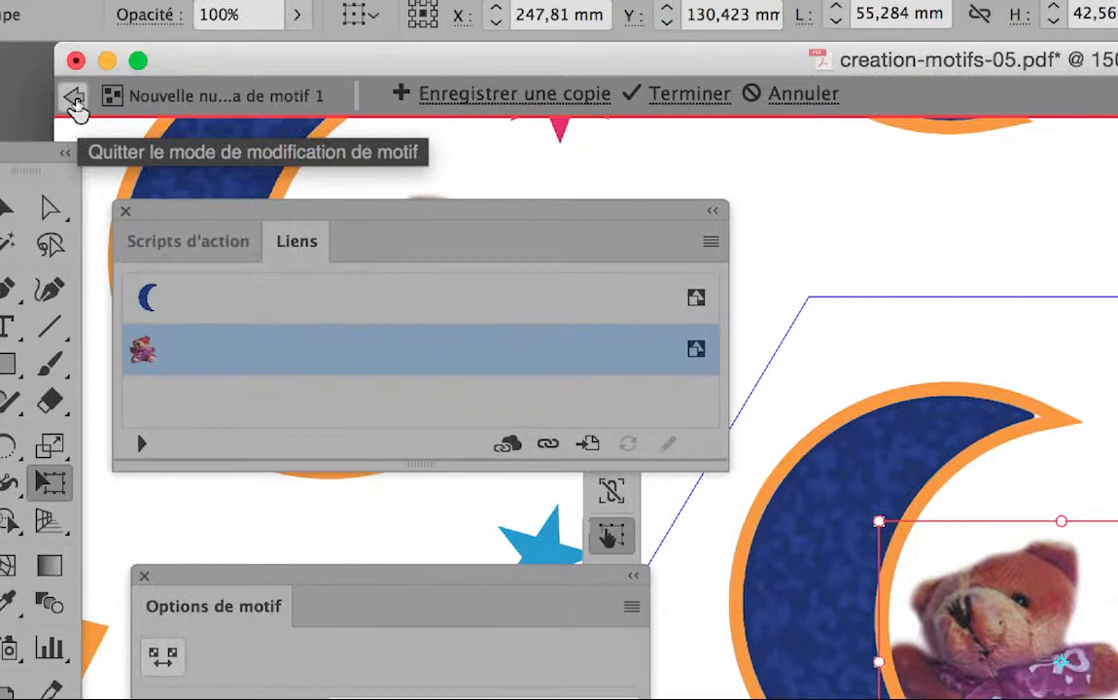
pyautogui.click(74, 98)
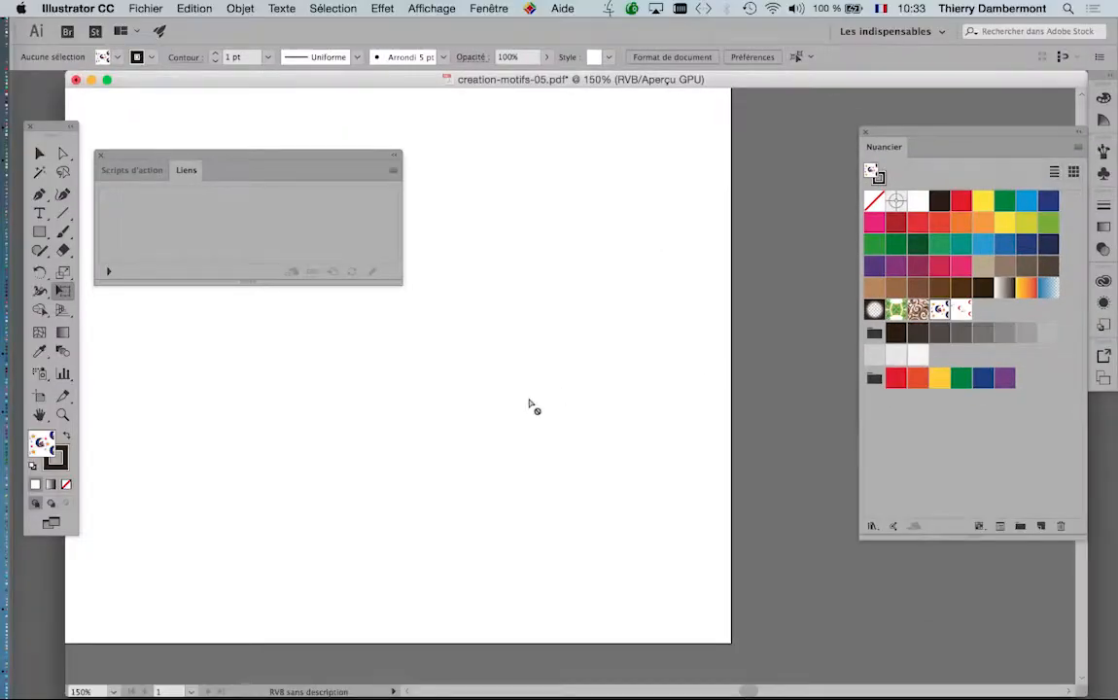
# Draw a slightly rotated hexagon with the Polygon tool in the artboard's upper-left area, filled with the moon and teddy bear pattern.
pyautogui.scroll(-3, 527, 399)
pyautogui.moveTo(436, 376); pyautogui.dragTo(491, 442)
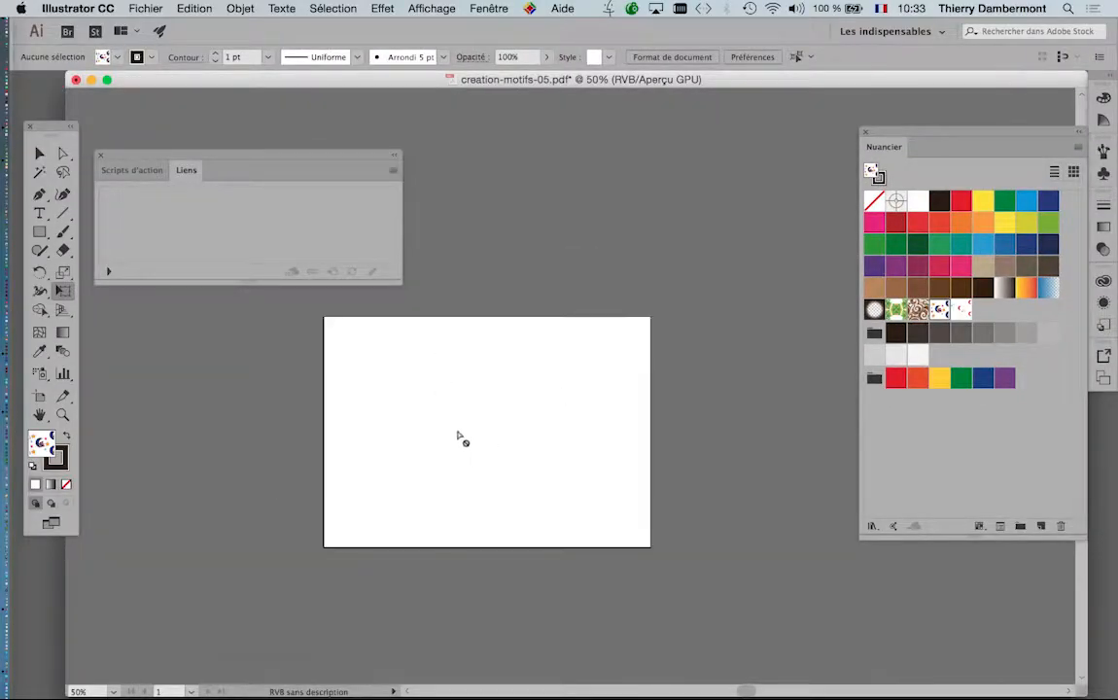
pyautogui.scroll(1, 457, 437)
pyautogui.moveTo(43, 237); pyautogui.dragTo(115, 288)
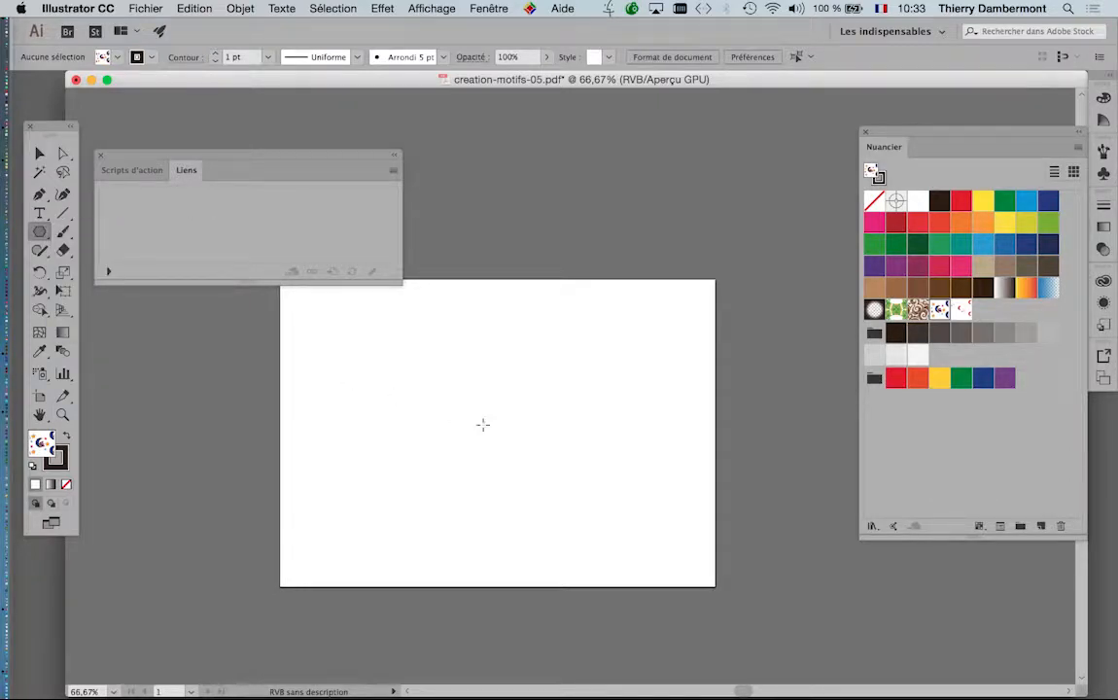
pyautogui.click(410, 377)
pyautogui.click(581, 413)
pyautogui.moveTo(425, 370); pyautogui.dragTo(507, 374)
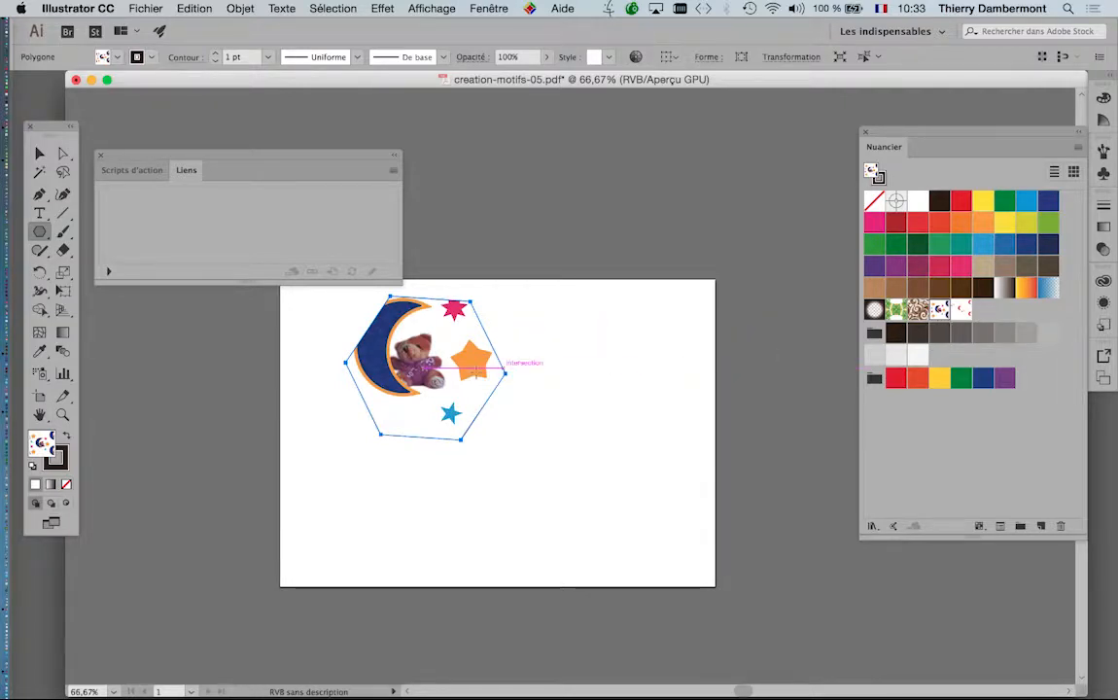
# Scale only the pattern inside the hexagon uniformly to 25%, with object transformation turned off.
pyautogui.scroll(1, 396, 373)
pyautogui.scroll(1, 396, 372)
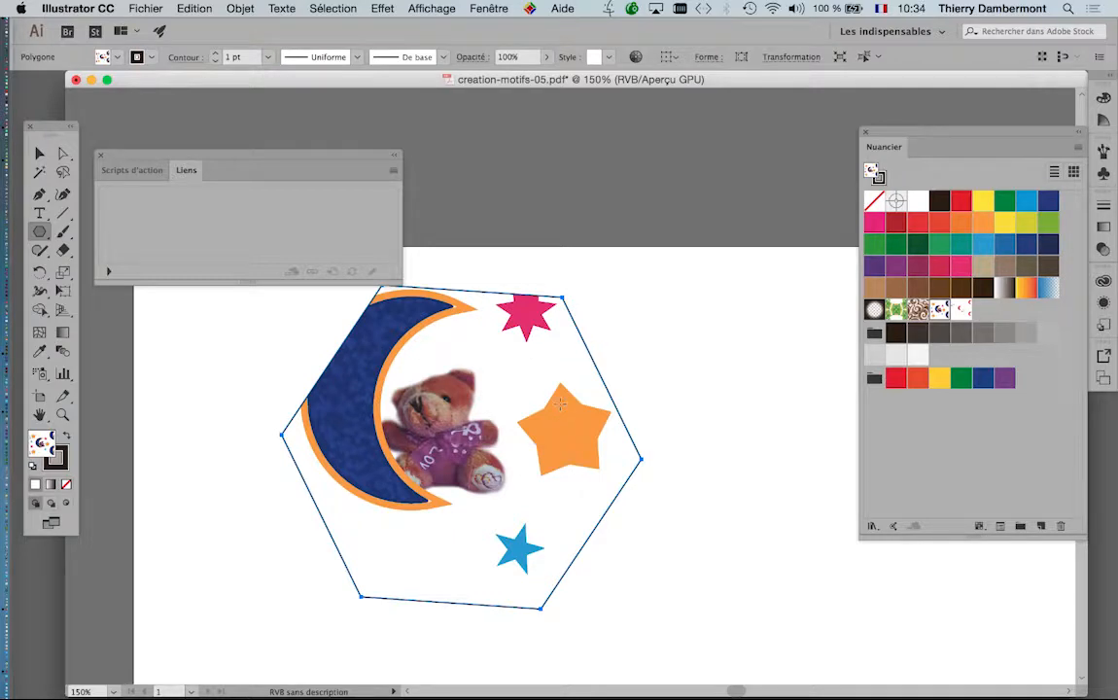
pyautogui.doubleClick(63, 272)
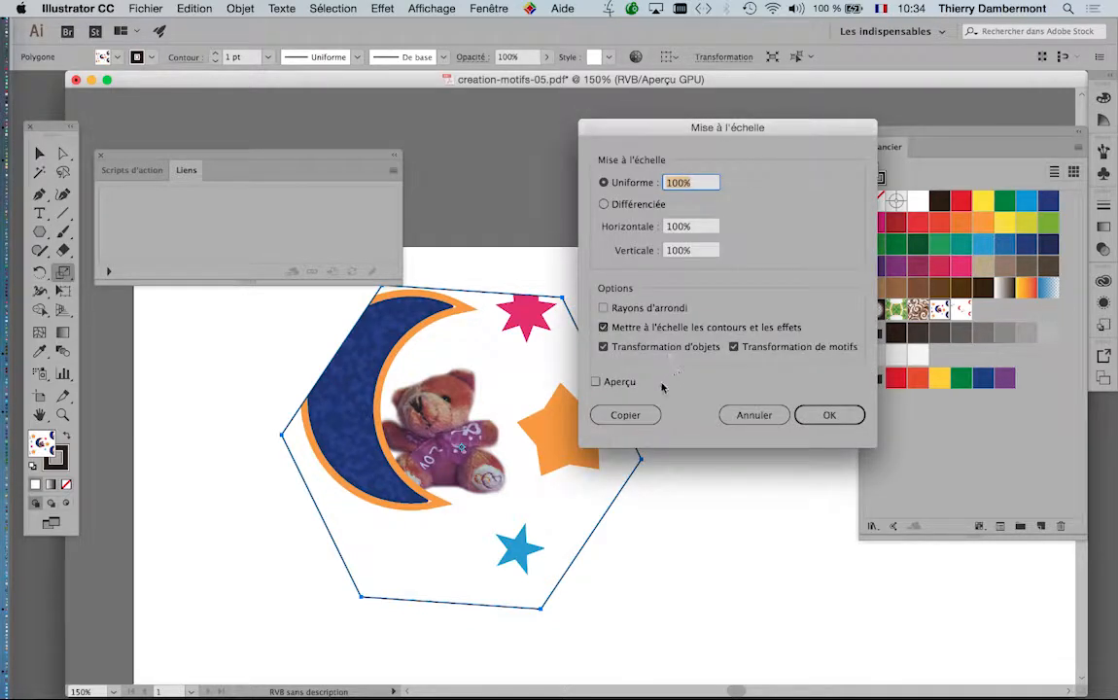
pyautogui.moveTo(694, 184); pyautogui.dragTo(637, 175)
pyautogui.write('25')
pyautogui.press('Tab')
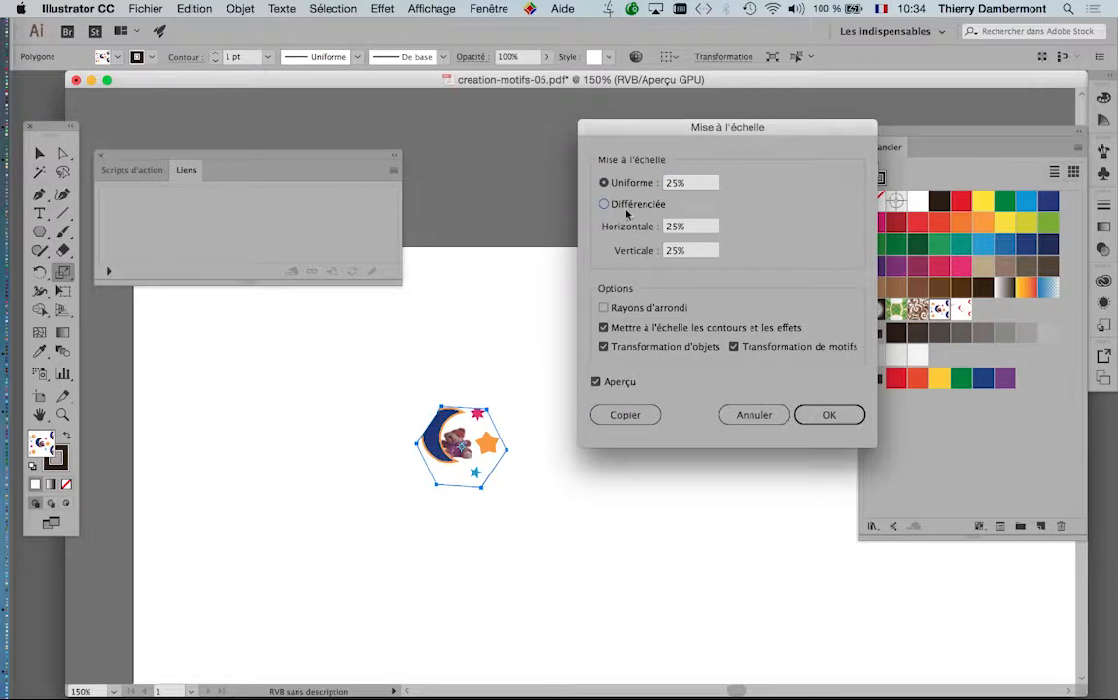
pyautogui.click(661, 347)
pyautogui.click(828, 416)
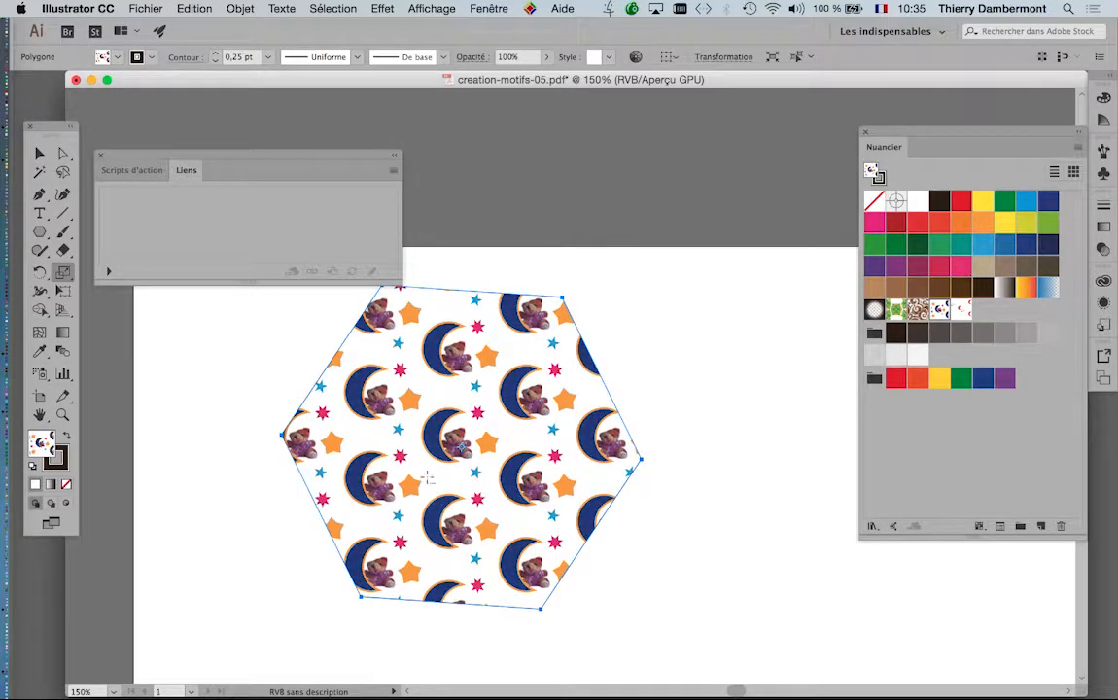
# Check the scaled pattern up close and save the document as creation-motifs-06.pdf in Adobe PDF format.
pyautogui.scroll(2, 427, 477)
pyautogui.scroll(2, 466, 504)
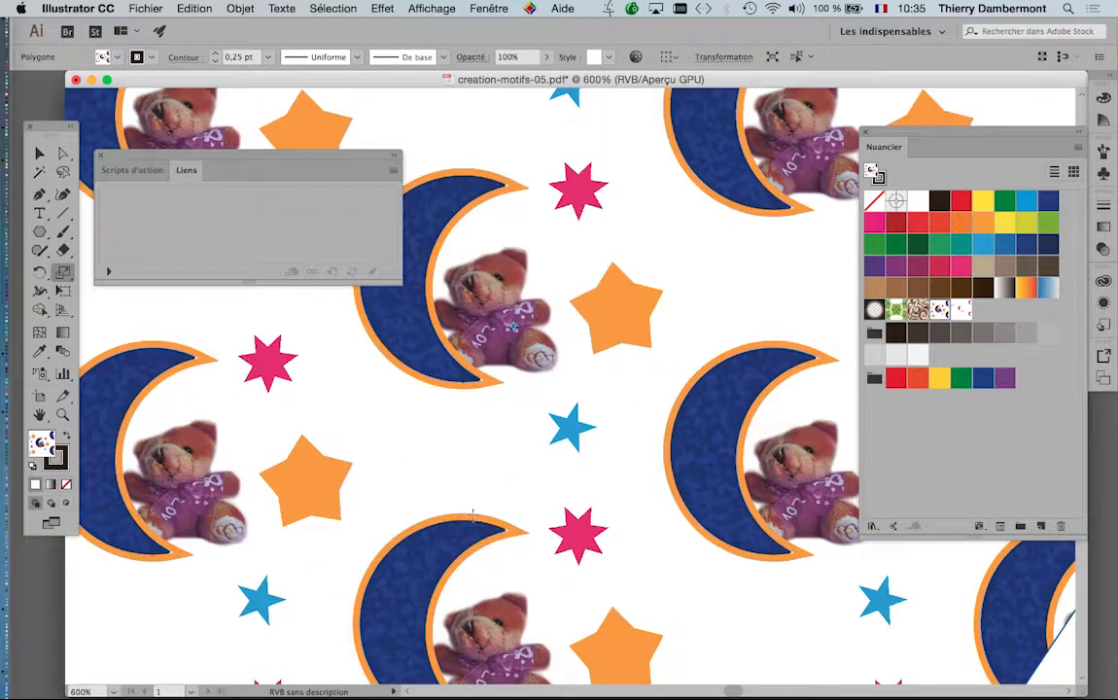
pyautogui.scroll(-4, 473, 515)
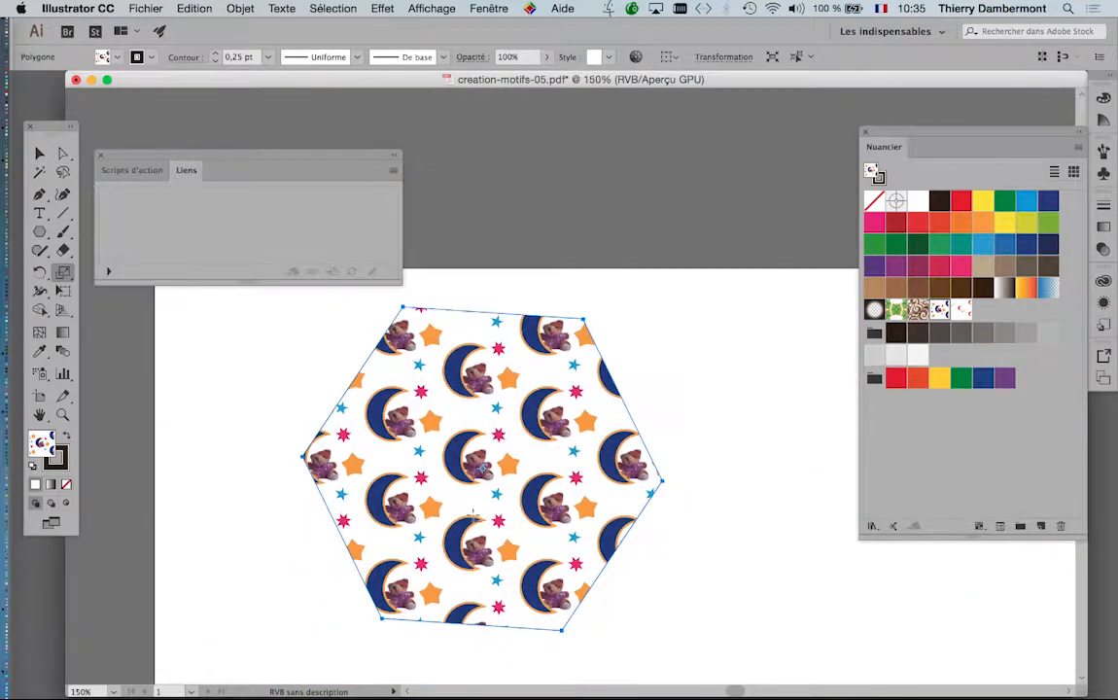
pyautogui.scroll(-1, 528, 500)
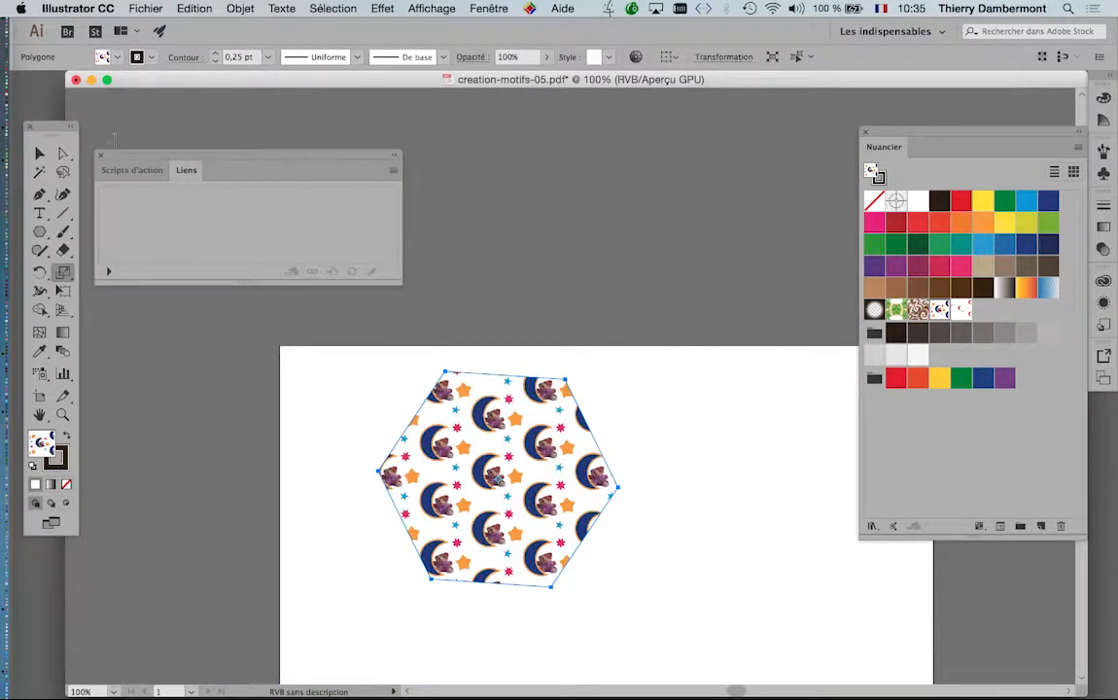
pyautogui.click(146, 8)
pyautogui.click(185, 140)
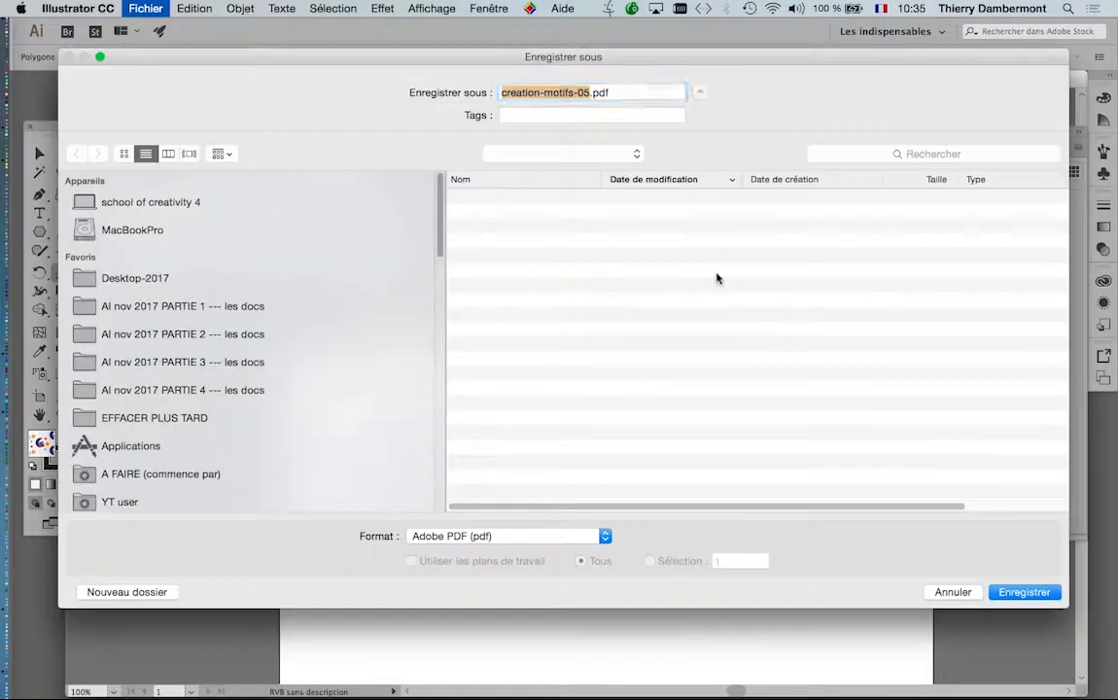
pyautogui.click(590, 95)
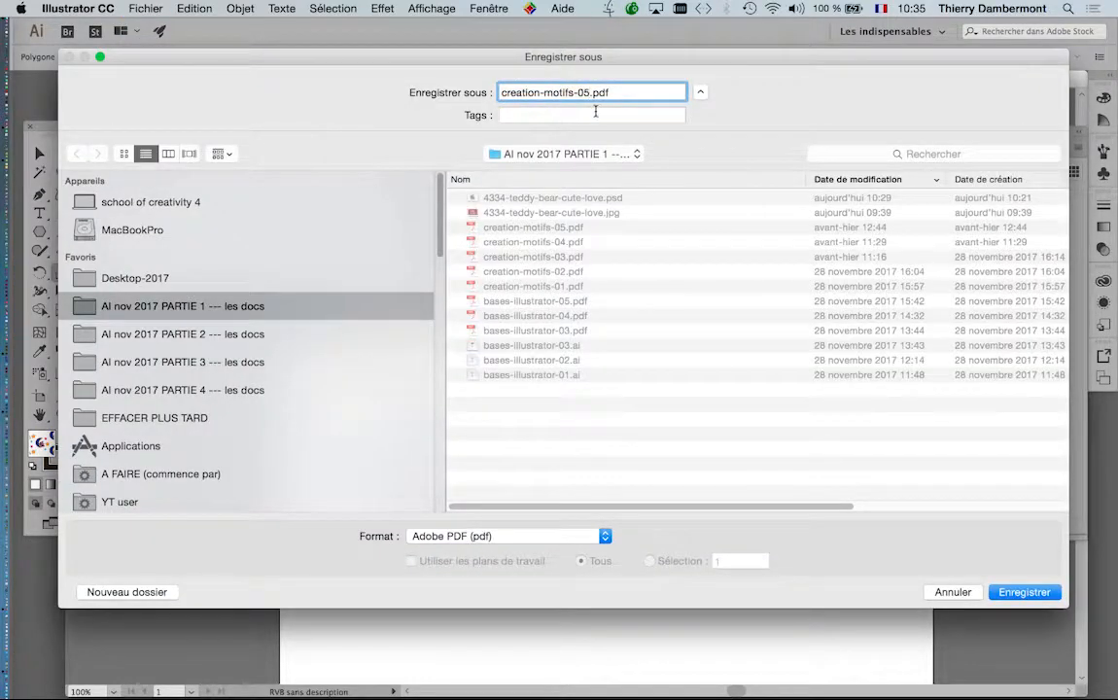
pyautogui.write('6')
pyautogui.press('Return')
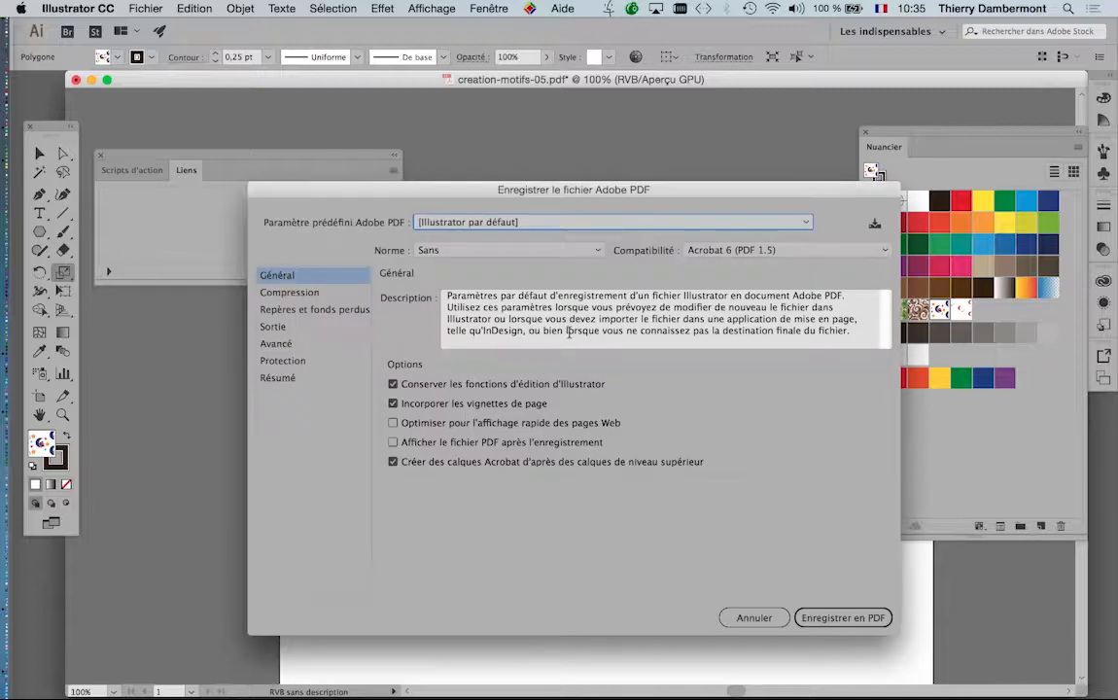